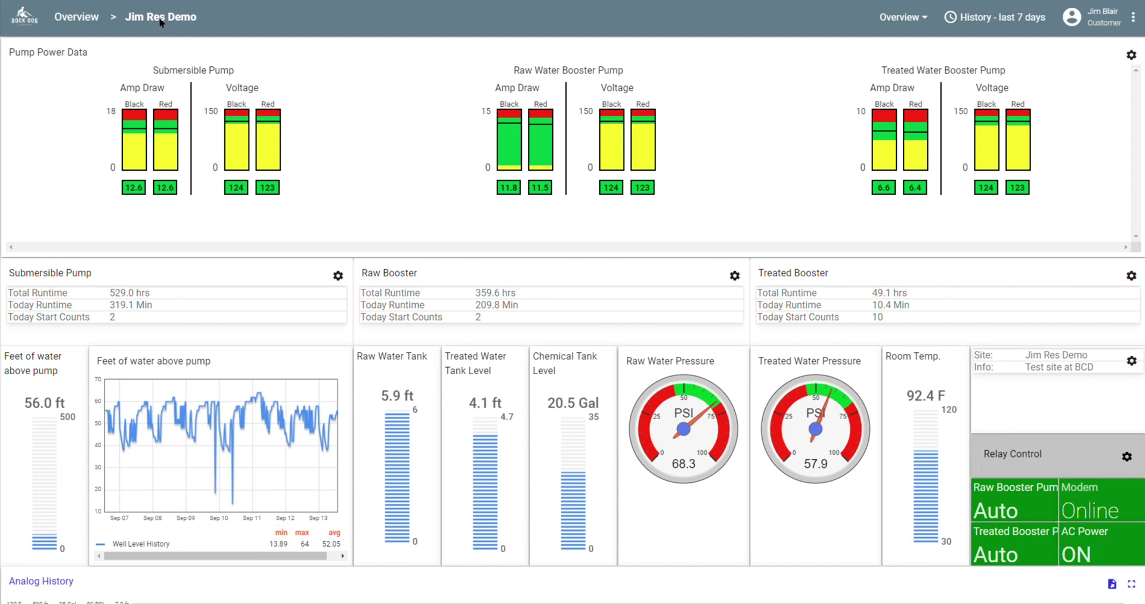
From the site overview, open Jim Res Demo's Submersible Pump detail page and read its power history
left_click(85, 22)
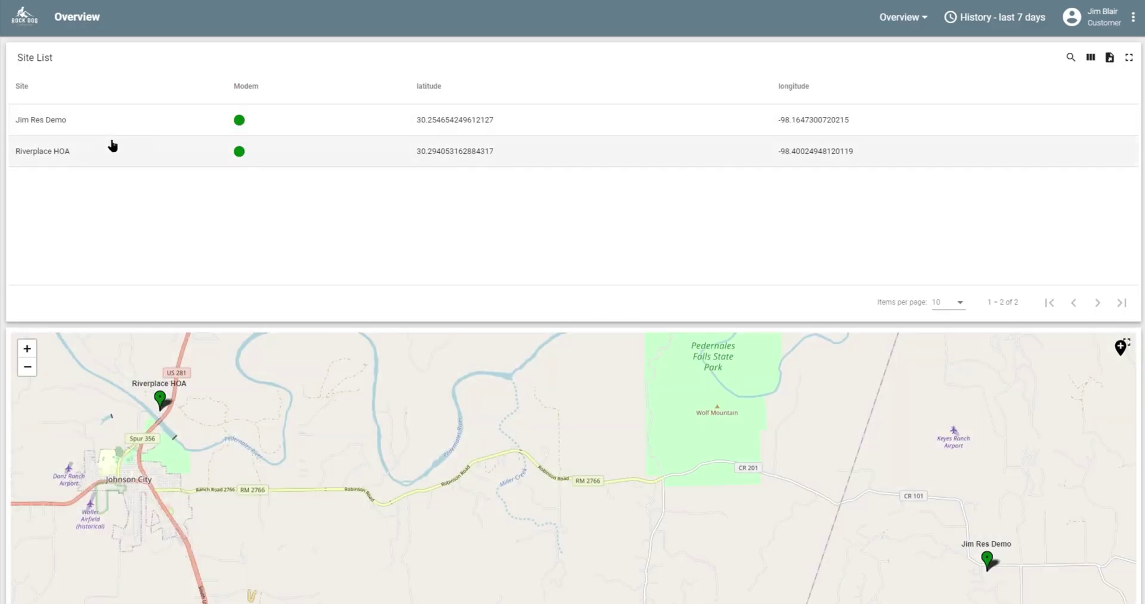
scroll(361, 481, "down", 3)
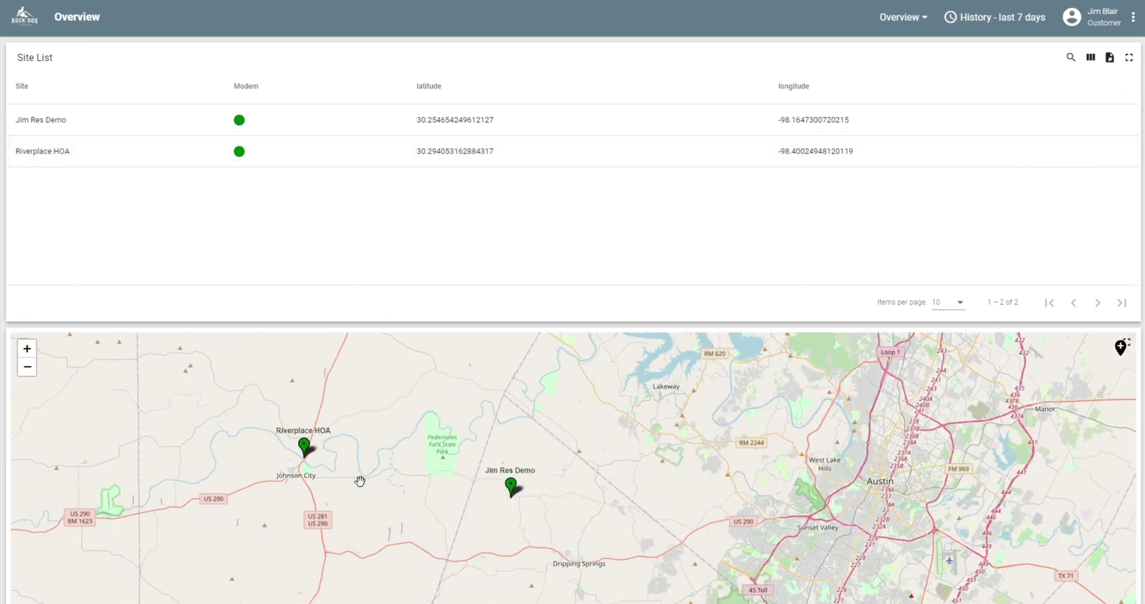
left_click(314, 125)
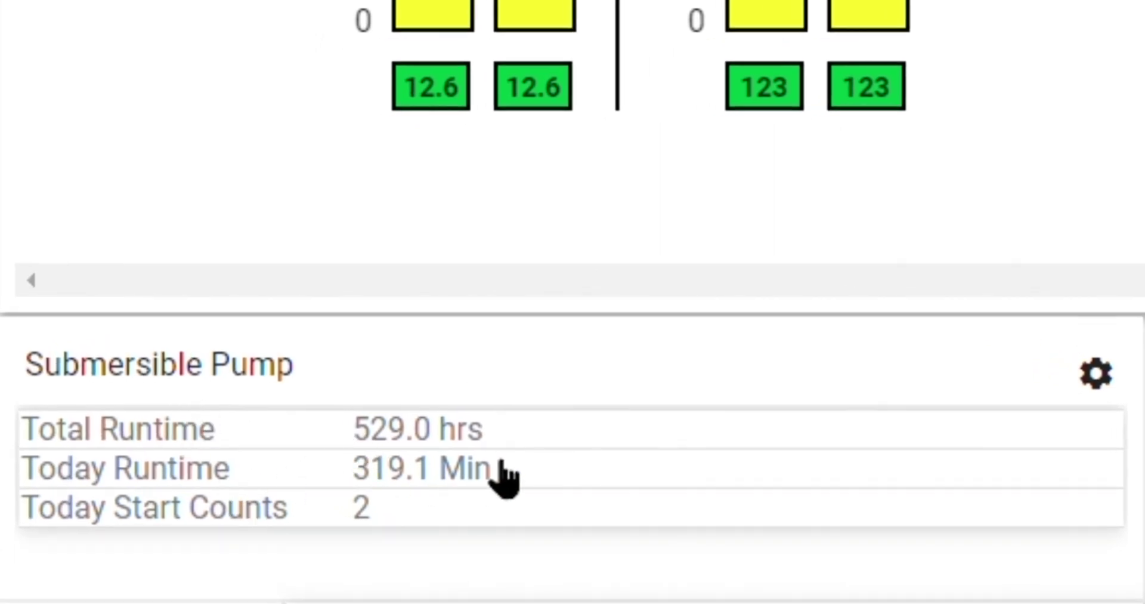
left_click(1098, 376)
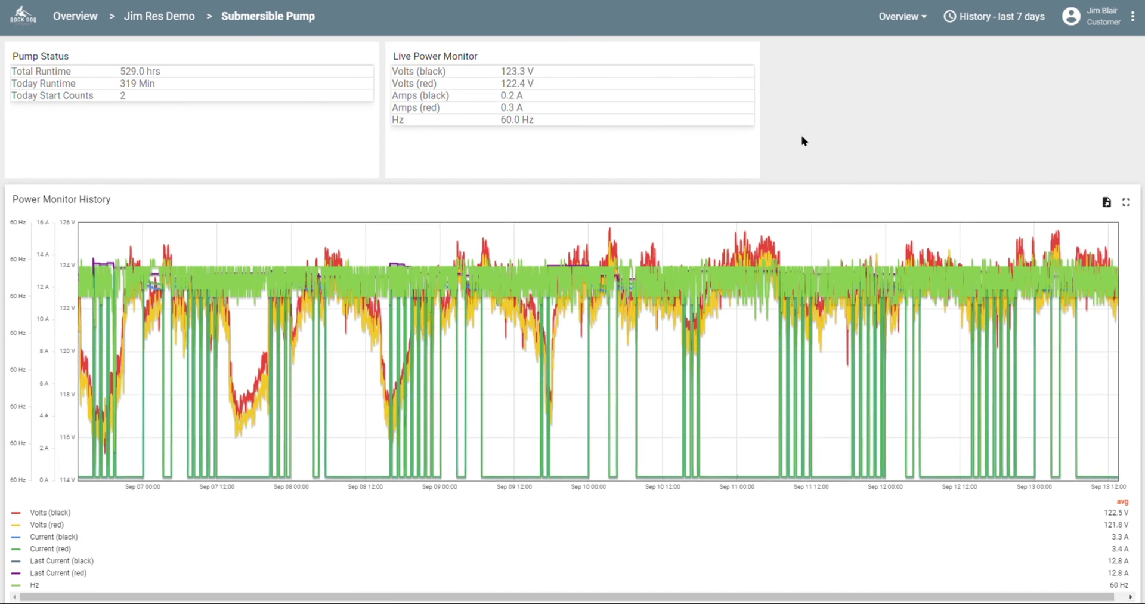
mouse_move(548, 399)
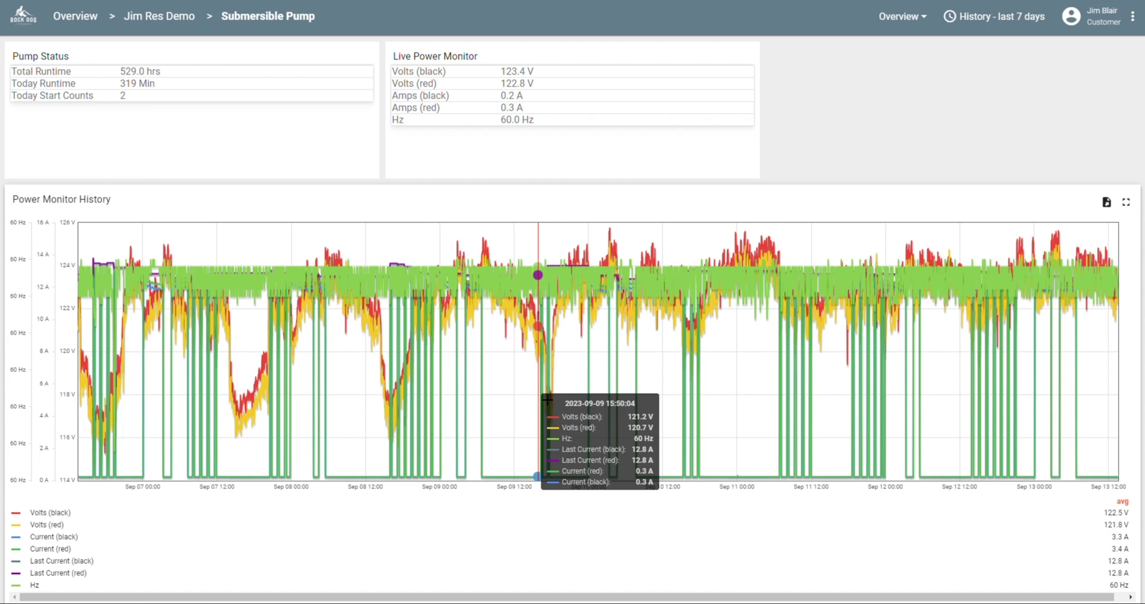
Review the history time-window periods and keep the 7-day look-back unchanged
left_click(993, 16)
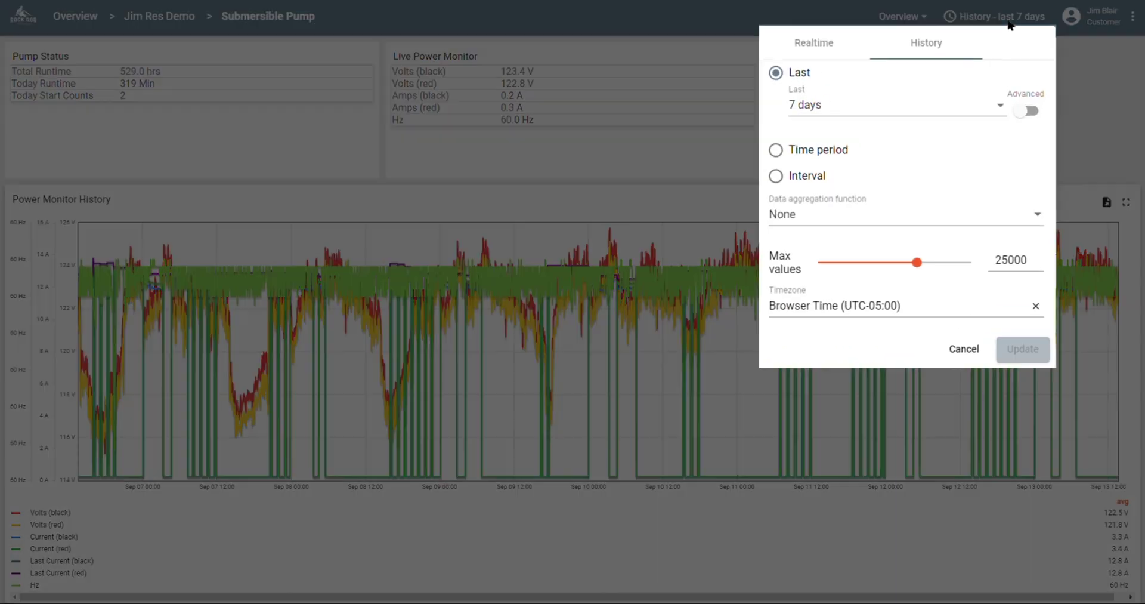
left_click(915, 123)
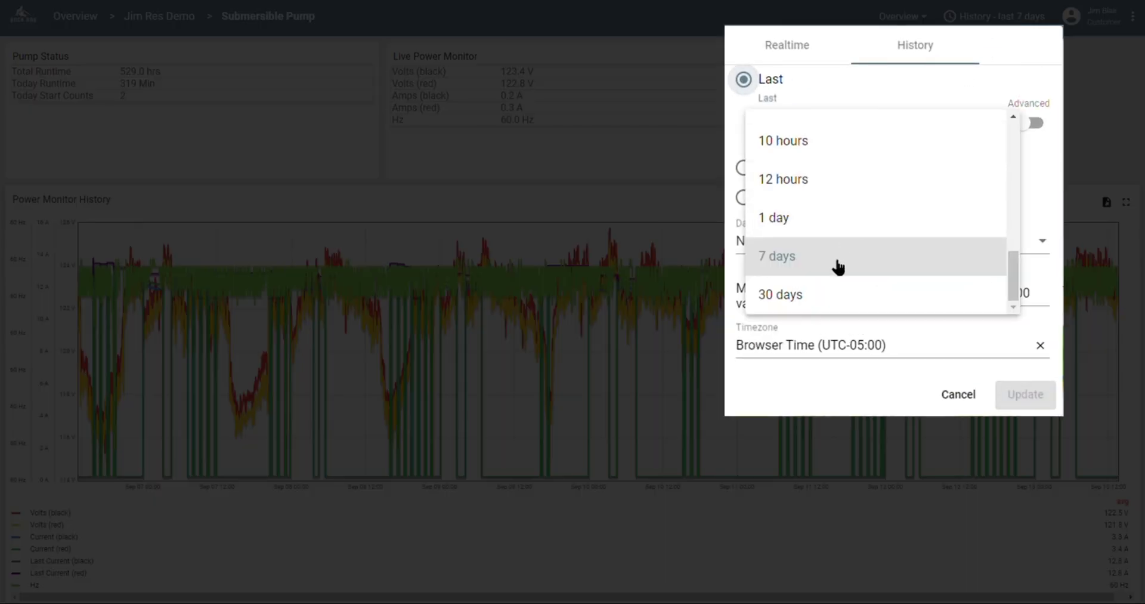
key("Escape")
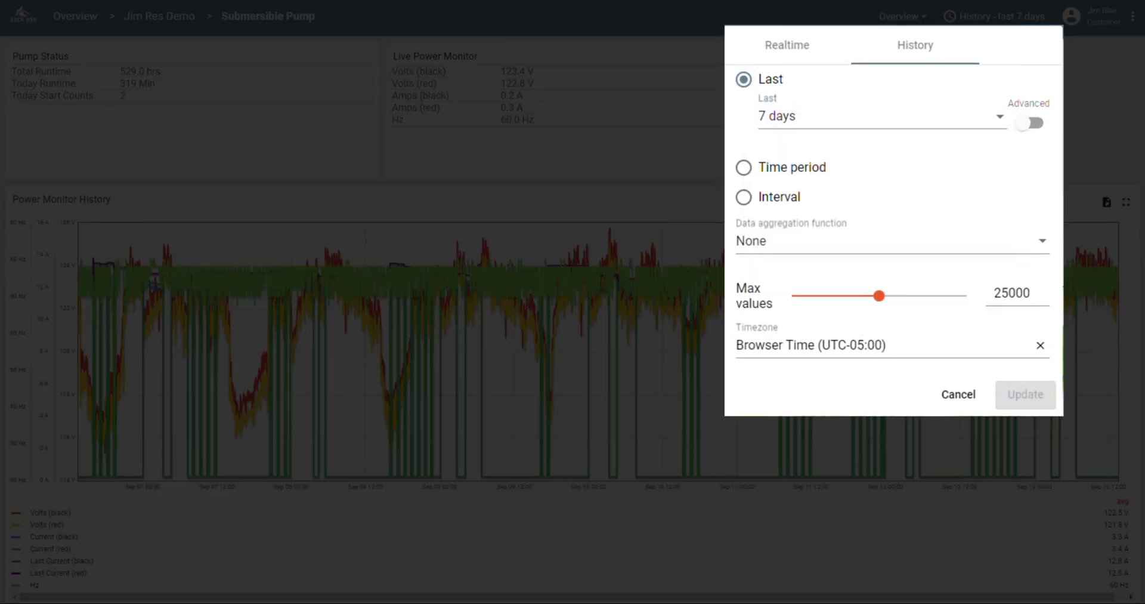
key("Escape")
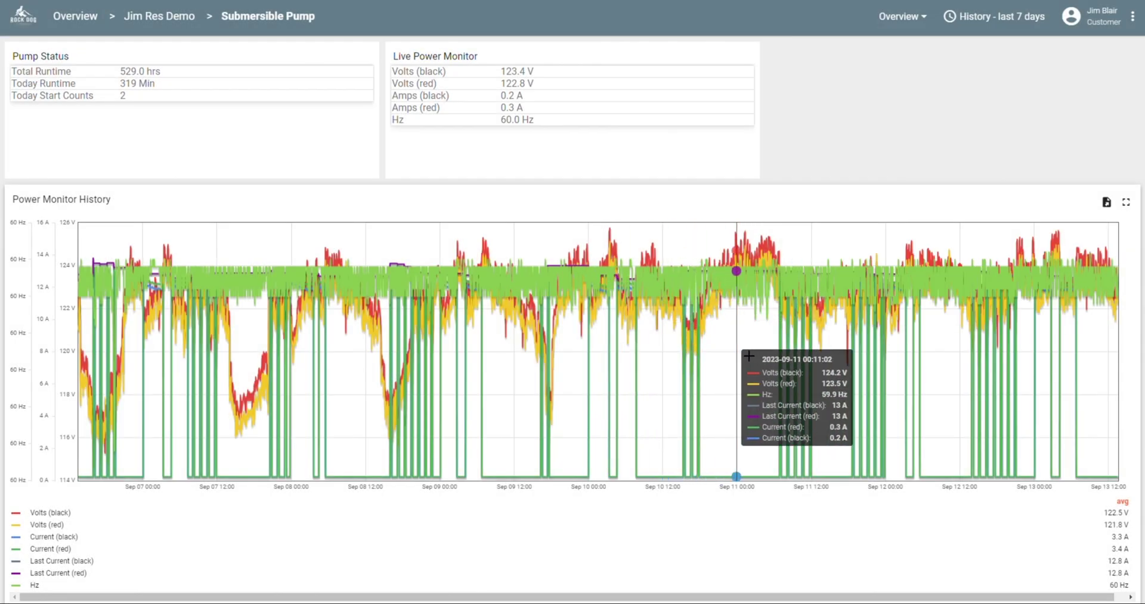
Zoom the chart into Sep 11 and hide the current and Hz series, leaving only voltages, then reset to 7 days
left_click_drag(750, 351, 850, 370)
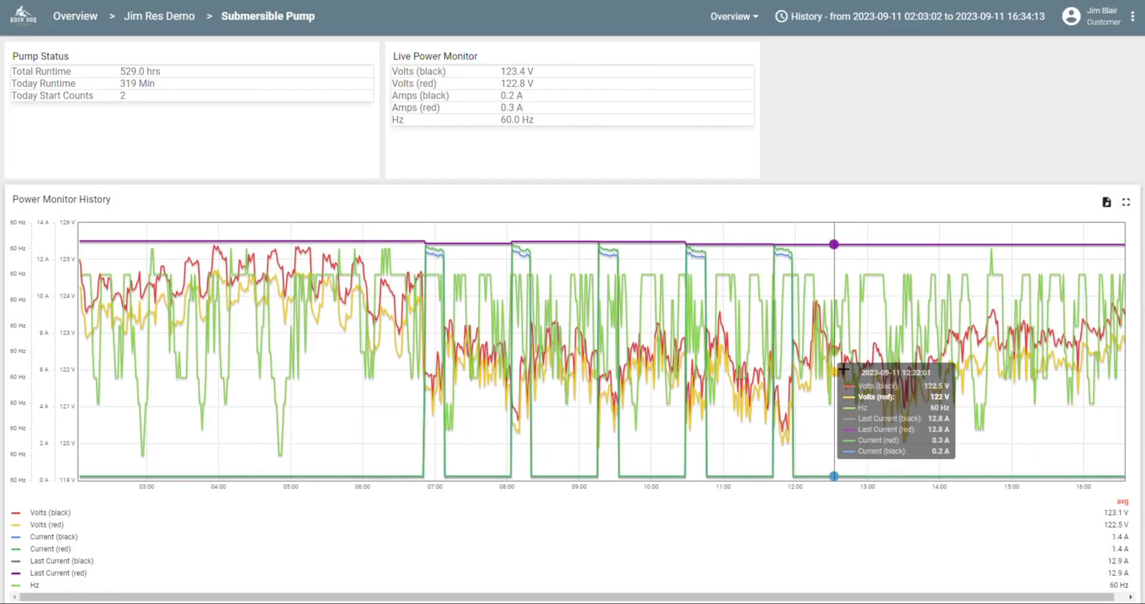
left_click(39, 537)
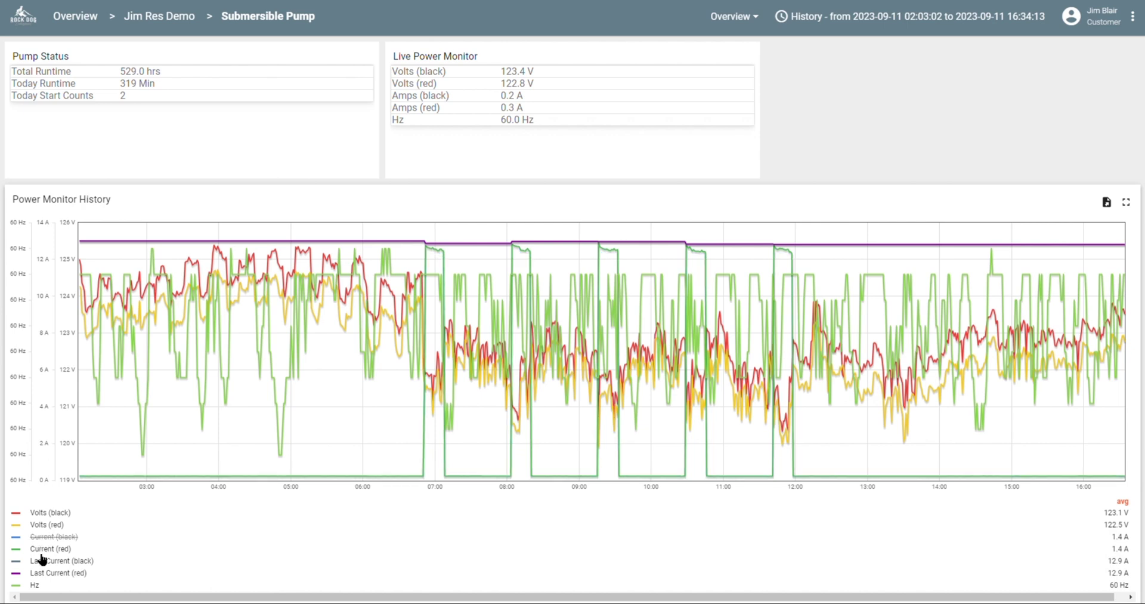
left_click(41, 549)
left_click(41, 561)
left_click(39, 573)
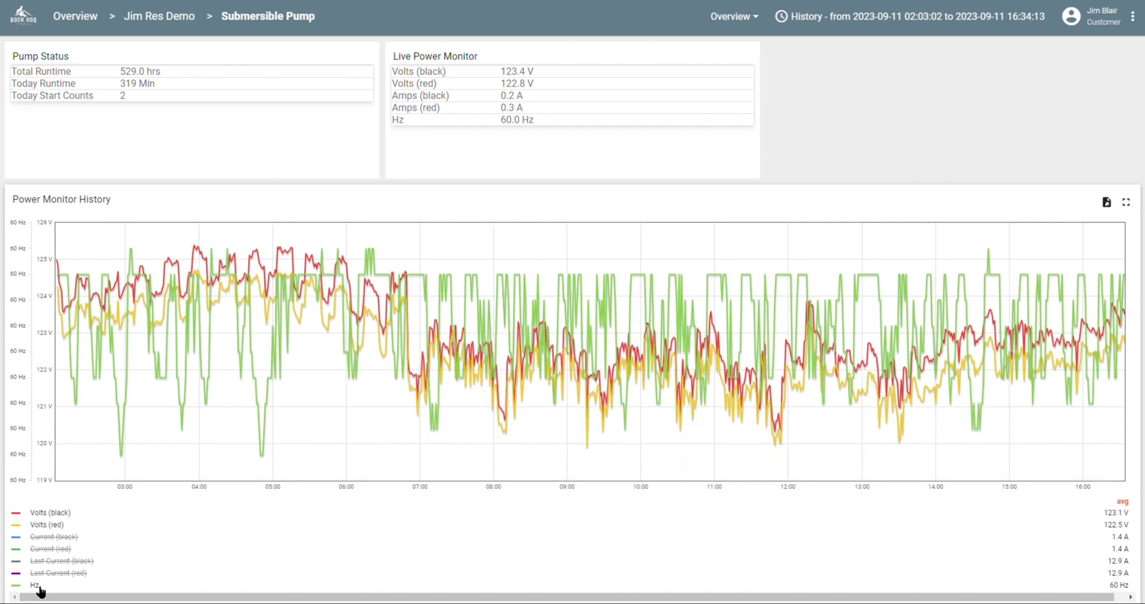
left_click(37, 585)
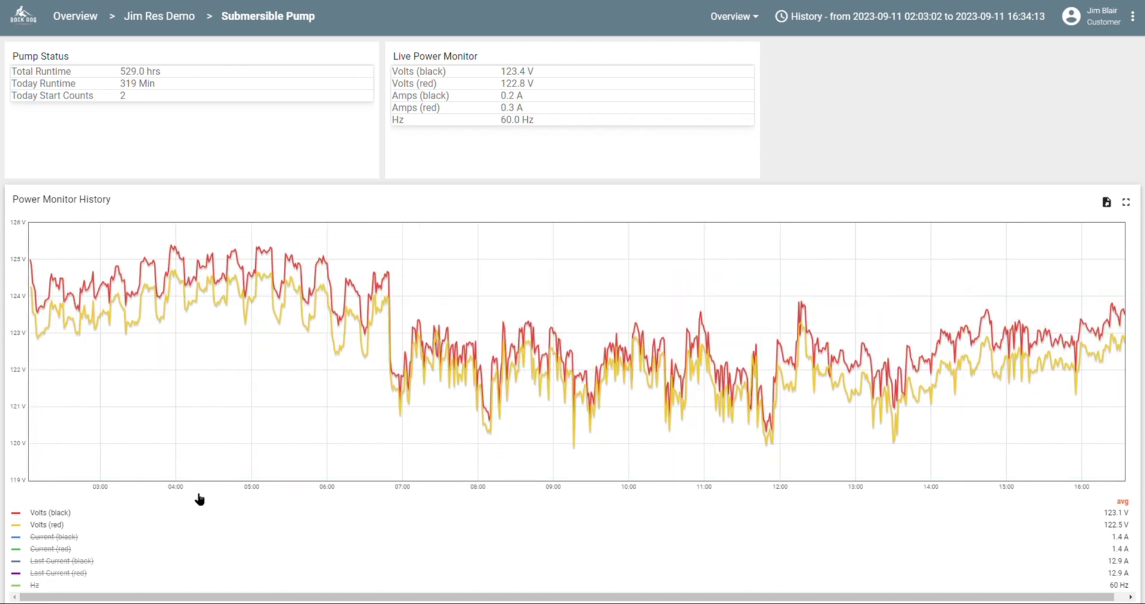
double_click(533, 435)
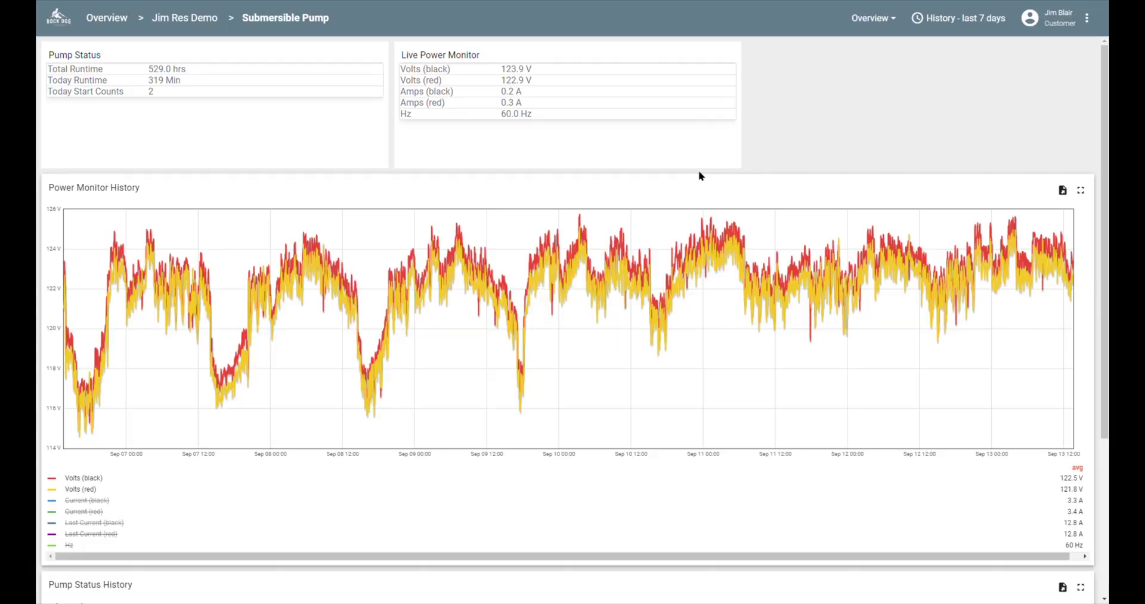
scroll(543, 251, "down", 3)
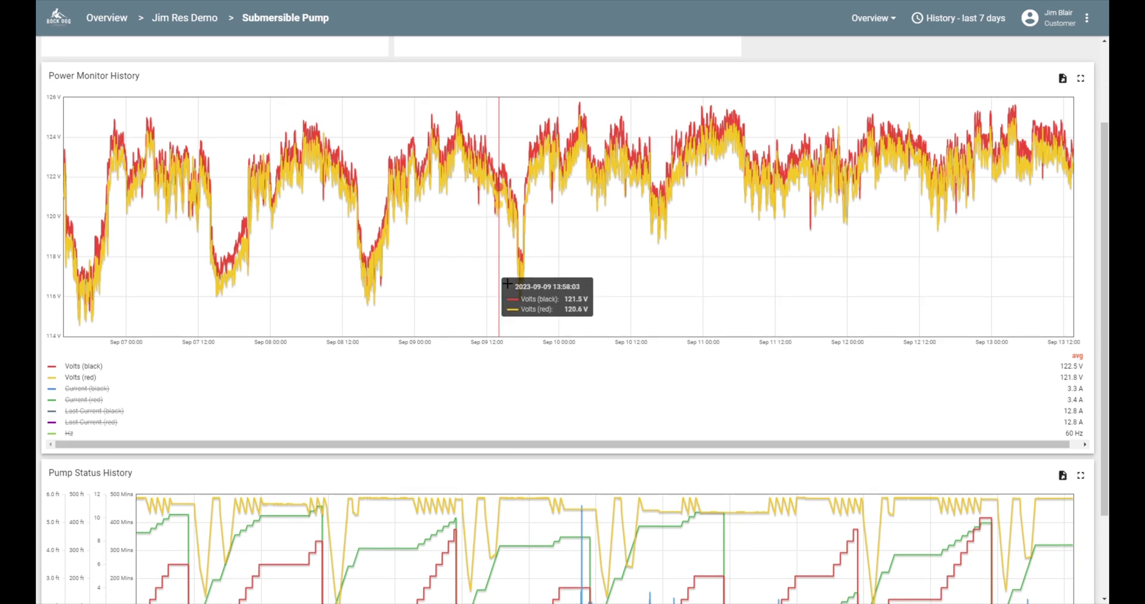
Scroll down to the Pump Status History chart of daily runtime and start counts, then back up
scroll(481, 281, "down", 1)
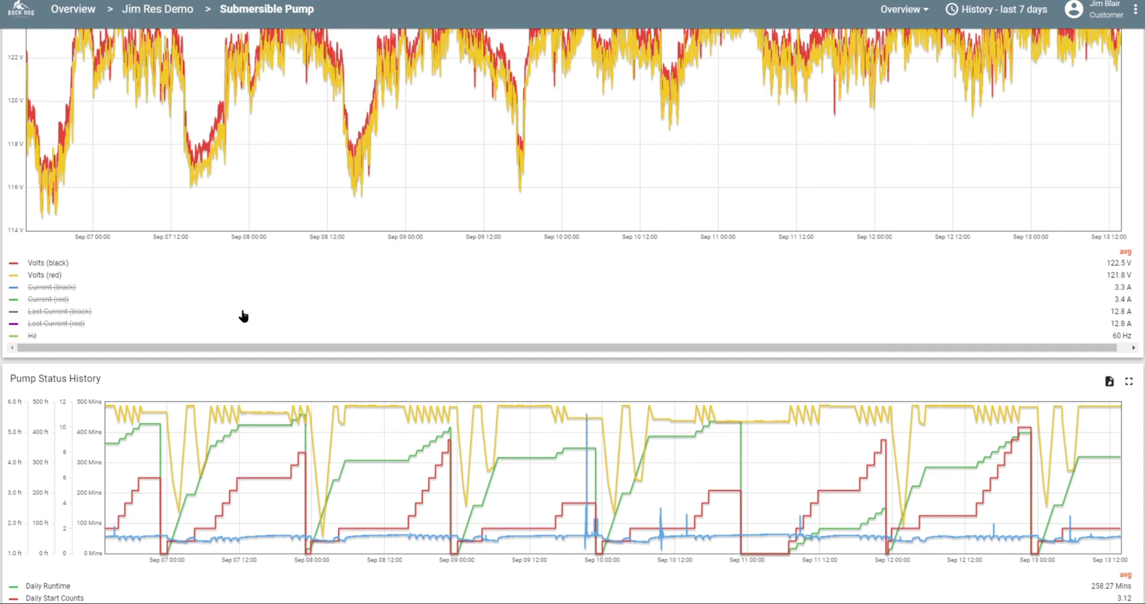
scroll(243, 315, "up", 4)
Back on Jim Res Demo, zoom the feet-of-water-above-pump chart into Sep 07–09, then restore the full week
left_click(173, 12)
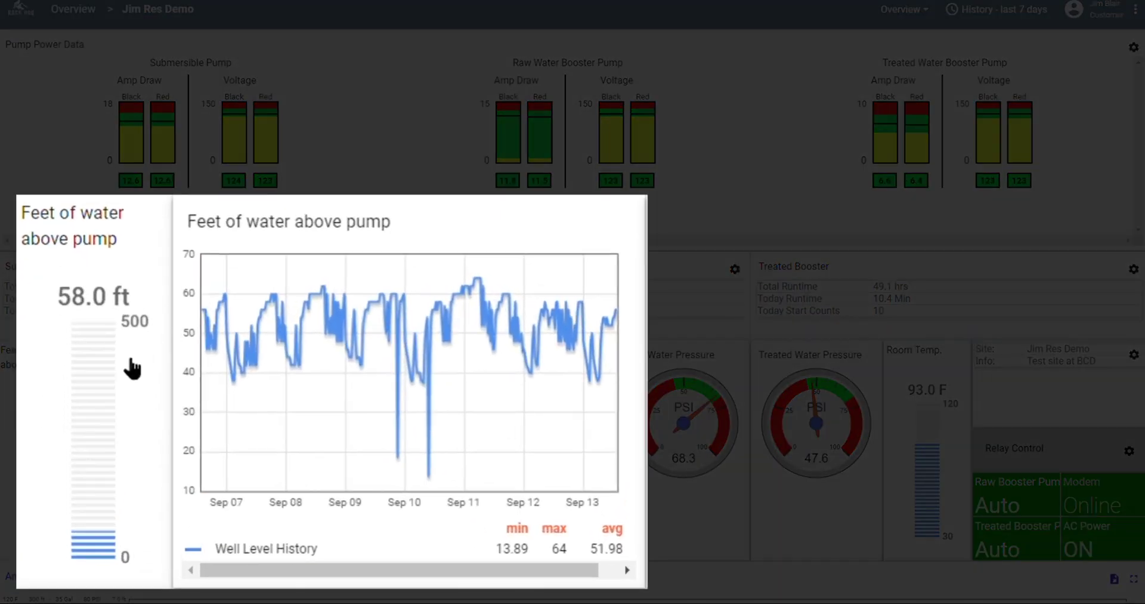
mouse_move(266, 370)
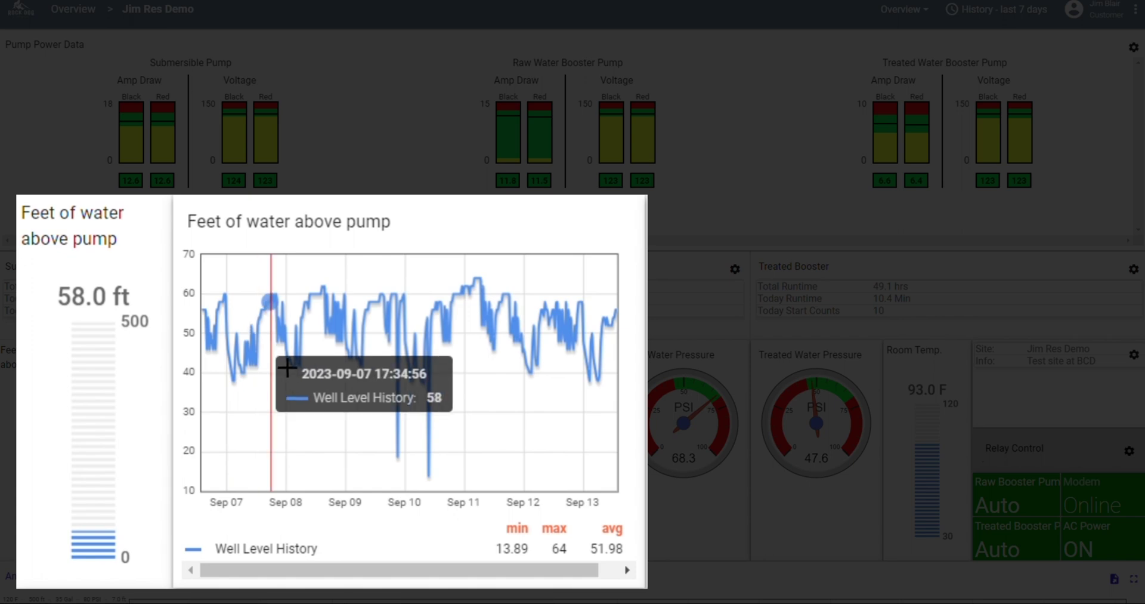
mouse_move(287, 368)
left_mouse_down()
mouse_move(302, 382)
mouse_move(385, 382)
left_mouse_up()
mouse_move(383, 342)
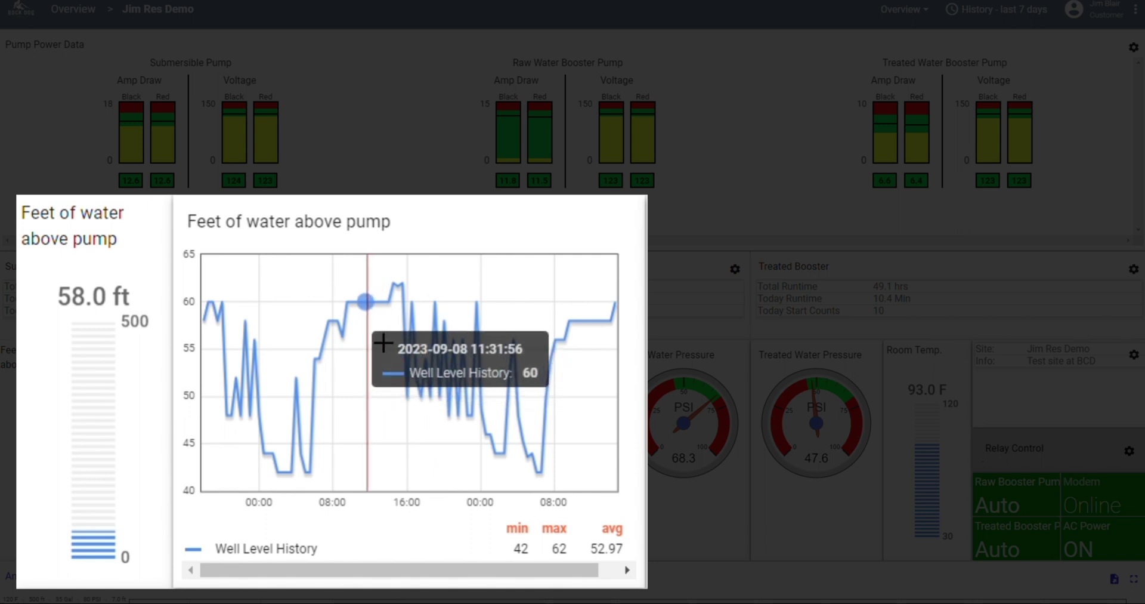
double_click(384, 342)
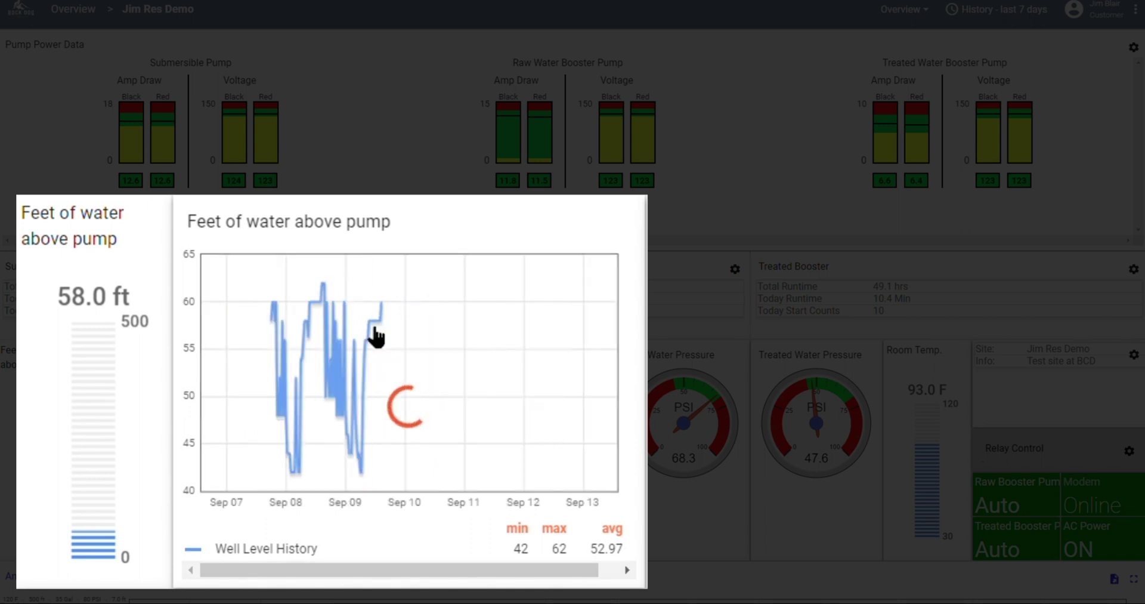
left_click(768, 201)
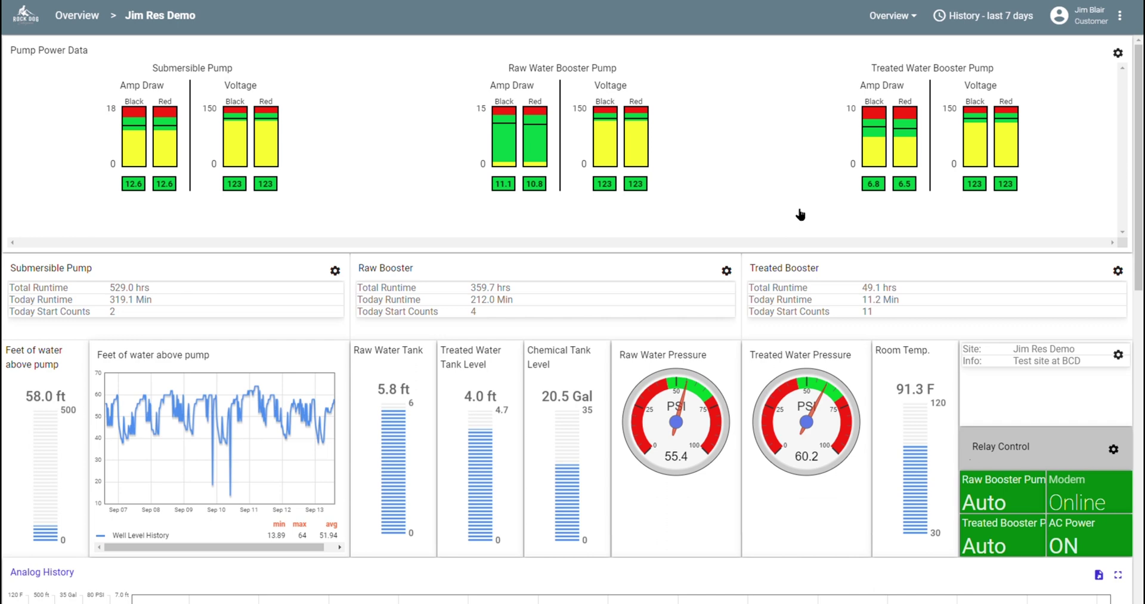
left_click(87, 16)
Select Riverplace HOA in the Site List to open its dashboard
left_click(104, 154)
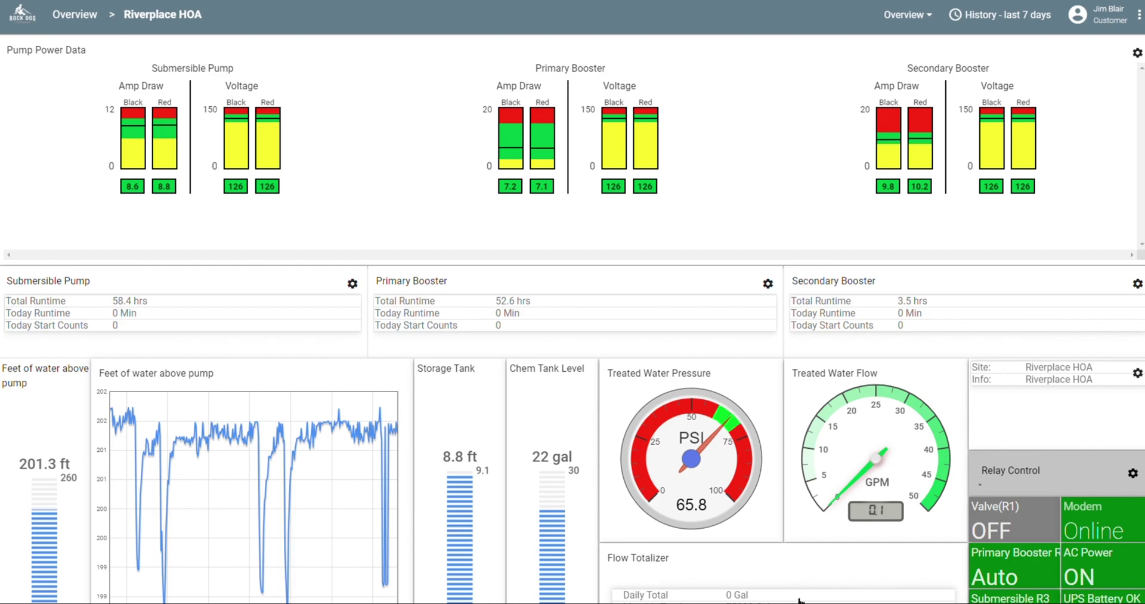
Open Riverplace HOA's relay controls, request closing the valve without confirming, then switch to Jim Res Demo
left_click(1137, 474)
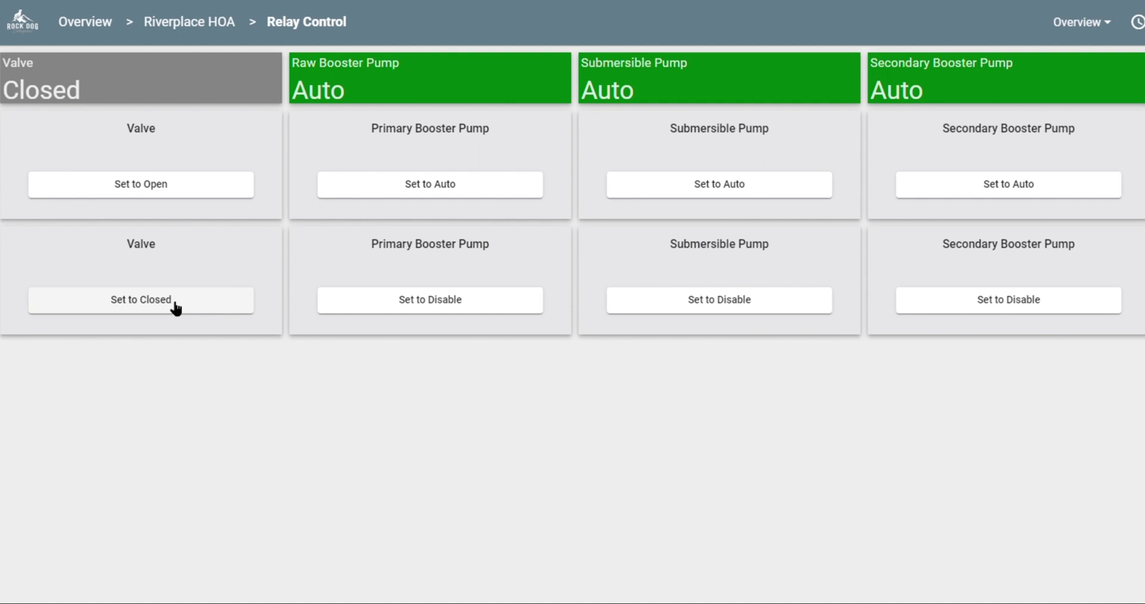
left_click(176, 308)
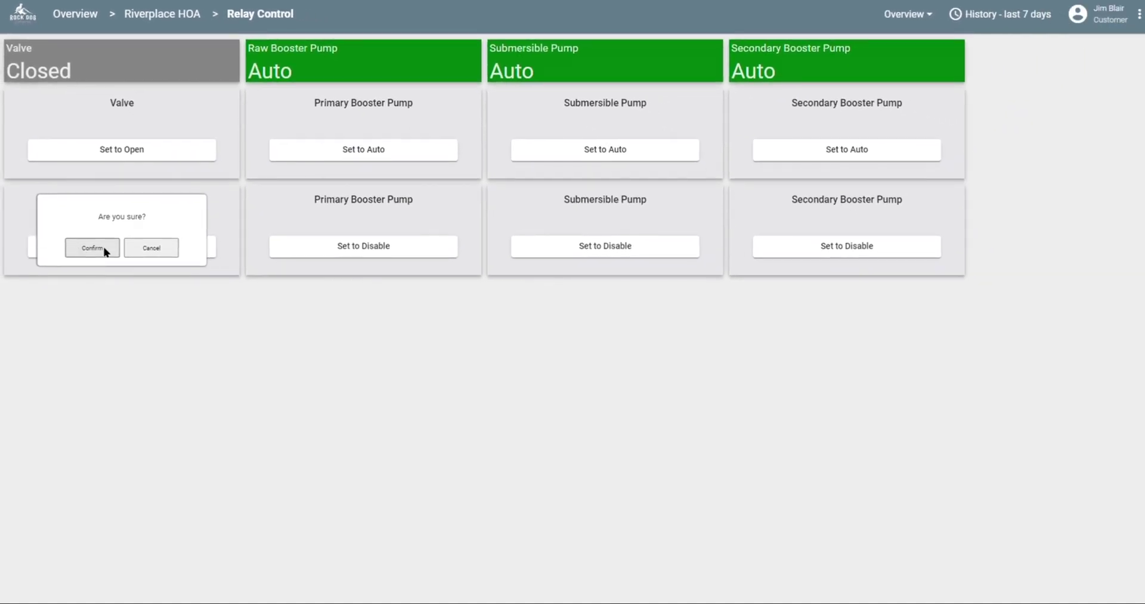
left_click(93, 13)
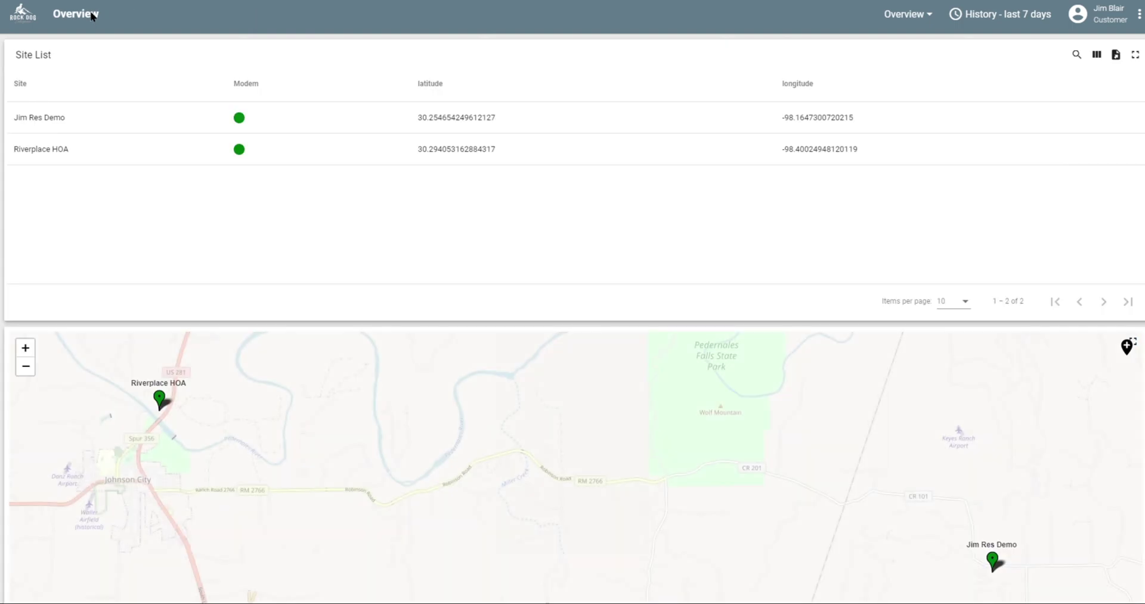
left_click(111, 123)
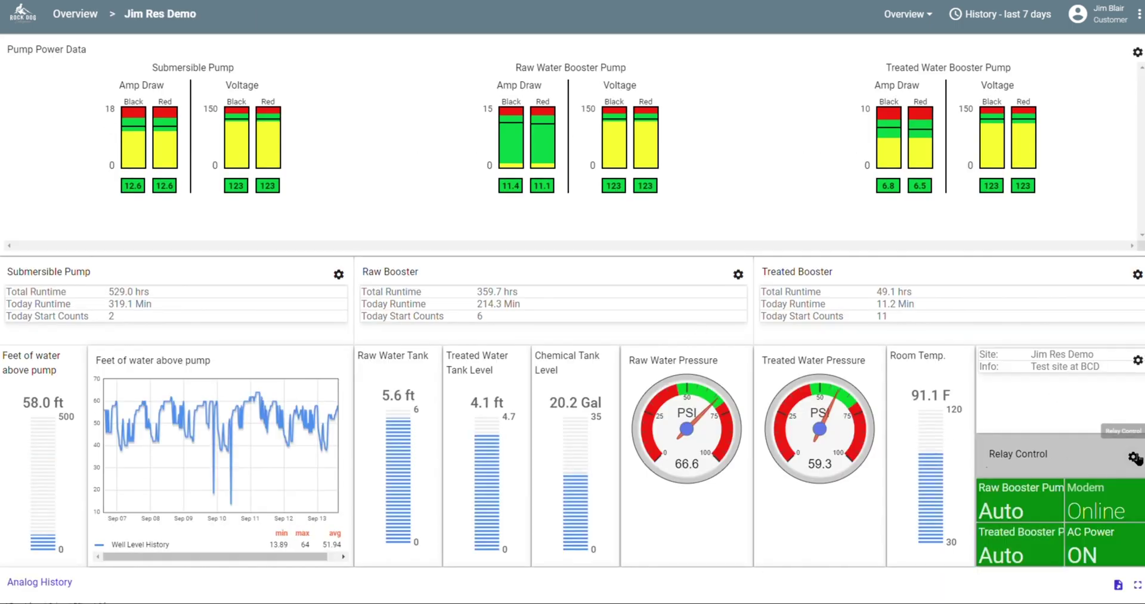
Disable the Raw Booster Pump on the Relay Control page, confirm it, and return to the site dashboard
left_click(1136, 456)
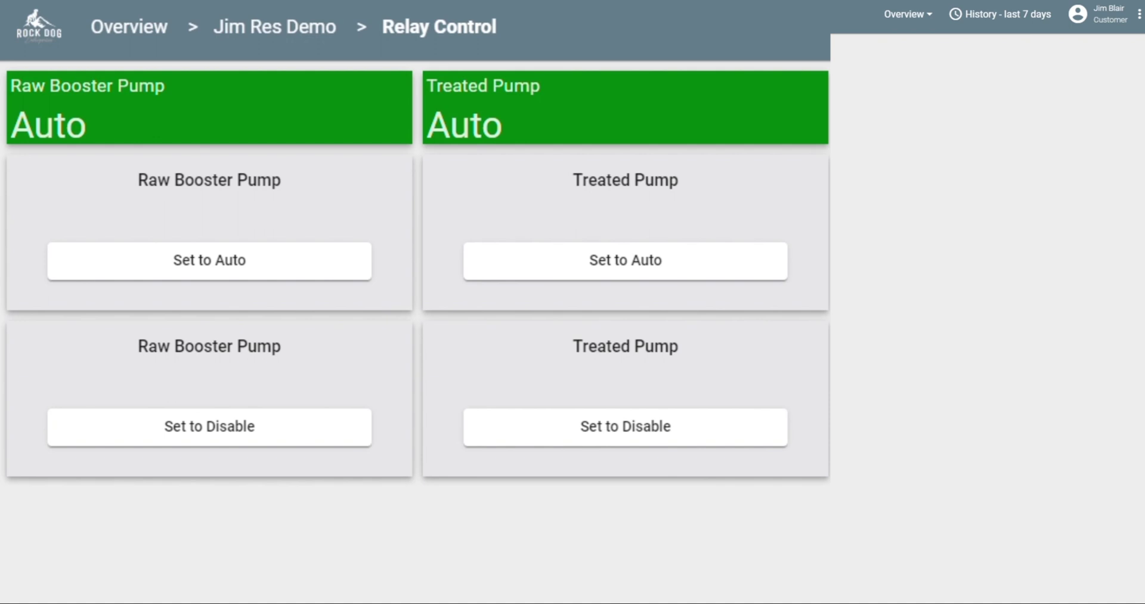
left_click(200, 426)
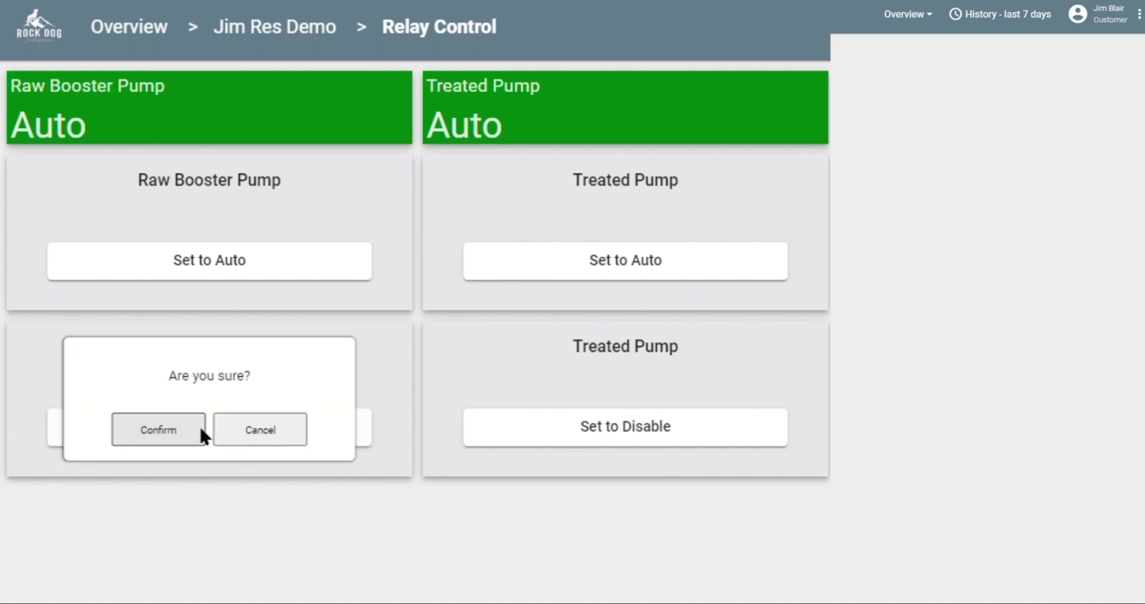
left_click(180, 425)
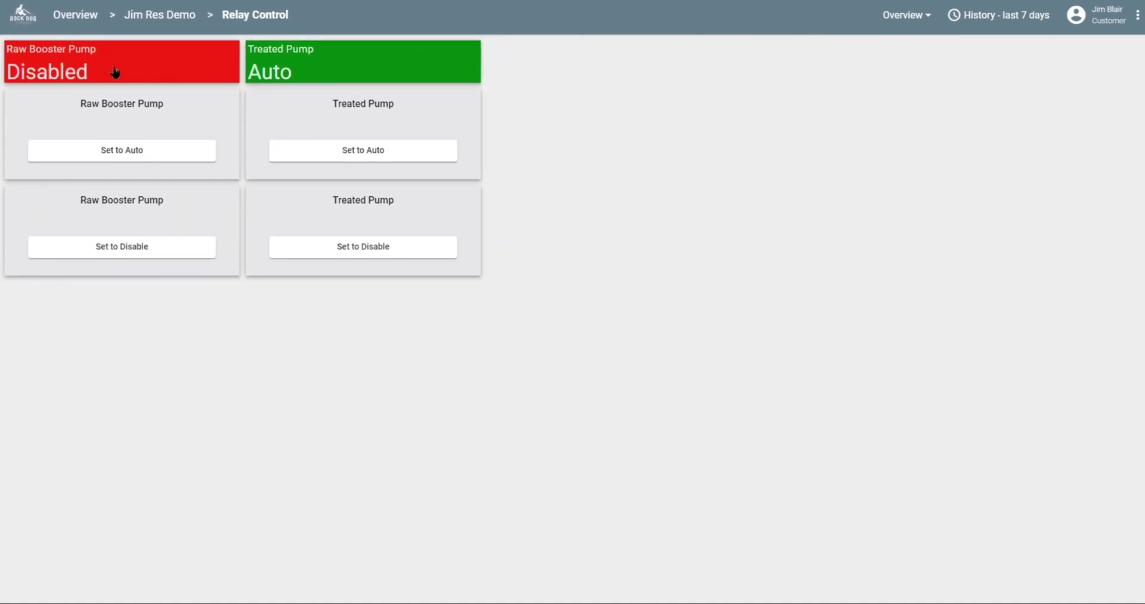
left_click(153, 16)
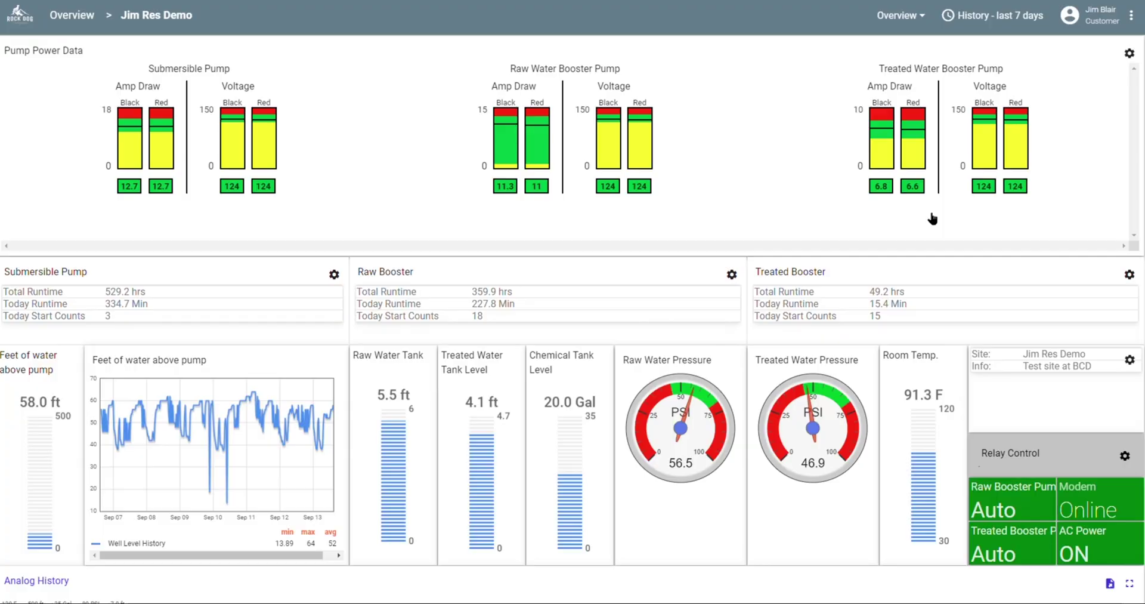
Keep Analog History at the last 7 days and zoom it to Sep 11 21:48 – Sep 12 04:33
scroll(932, 219, "down", 5)
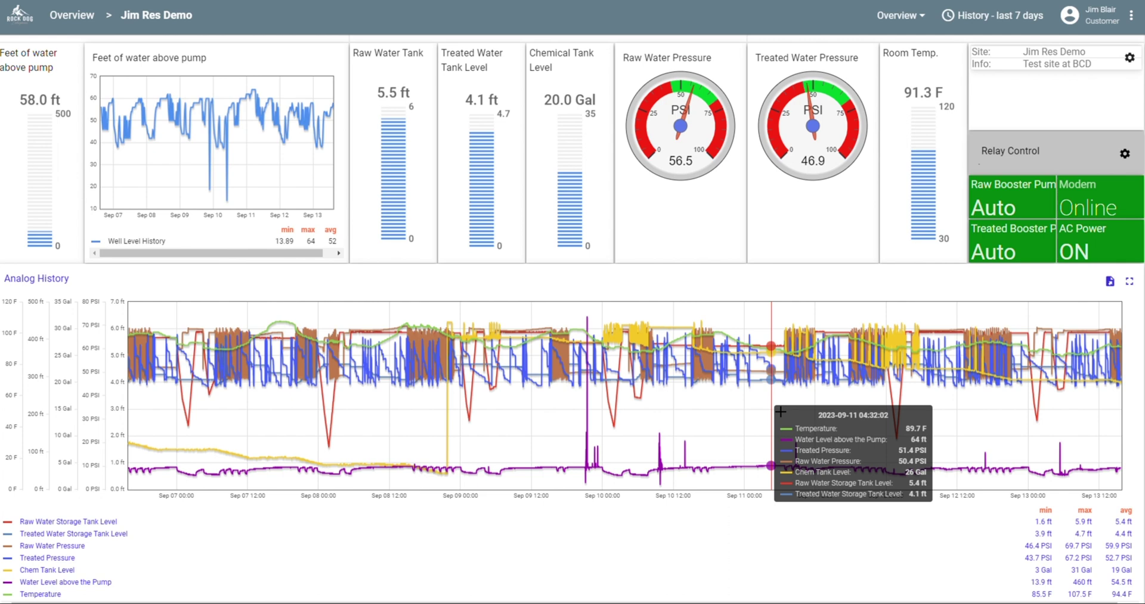
left_click(993, 16)
left_click(964, 95)
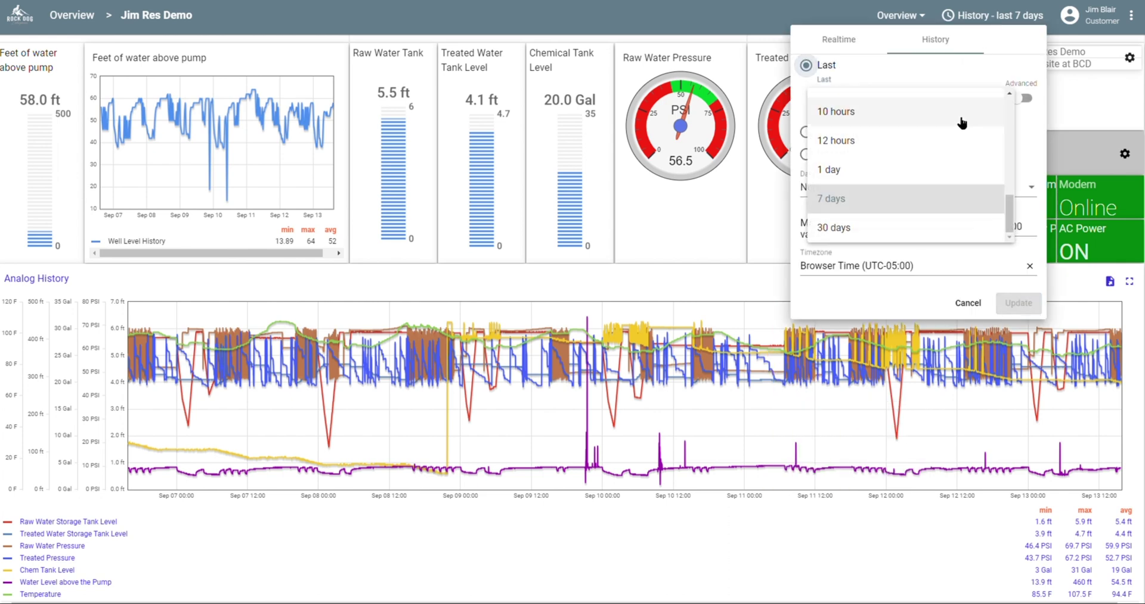
left_click(964, 303)
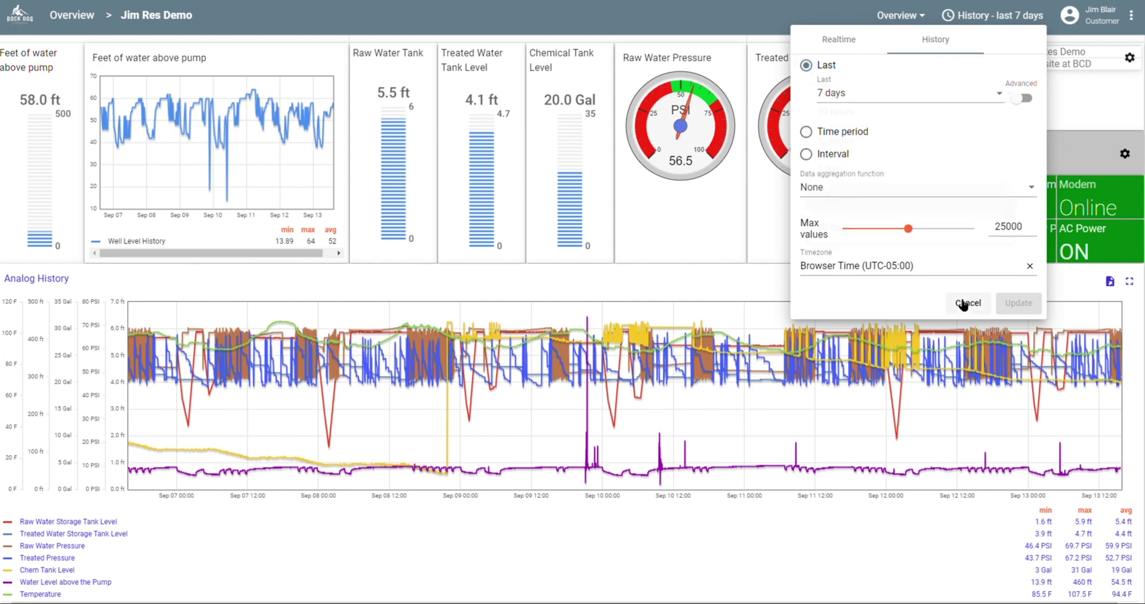
left_click(964, 304)
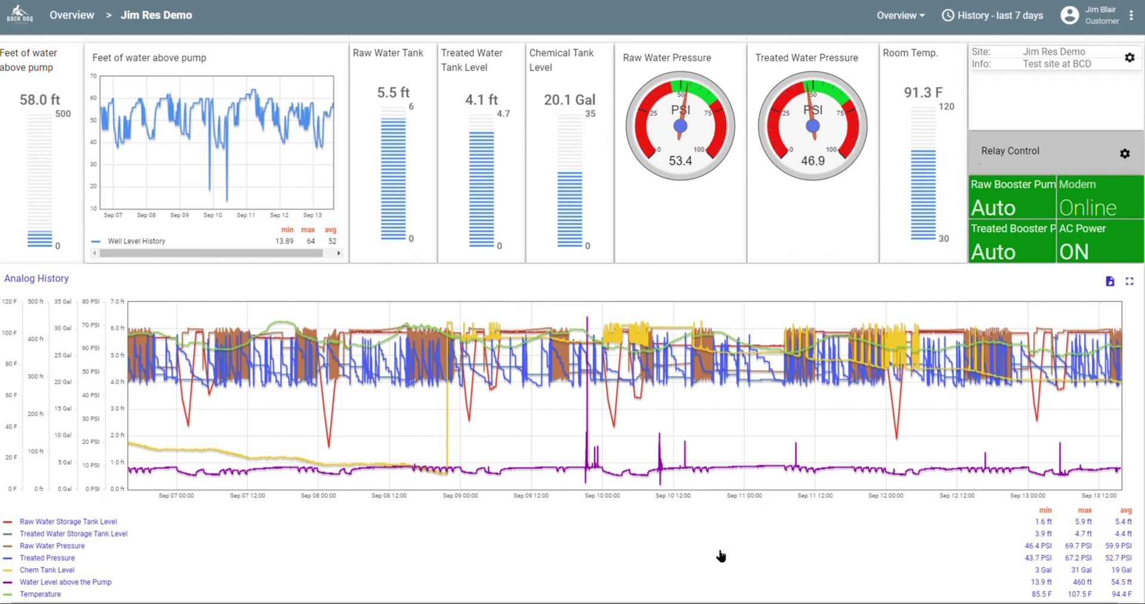
mouse_move(870, 444)
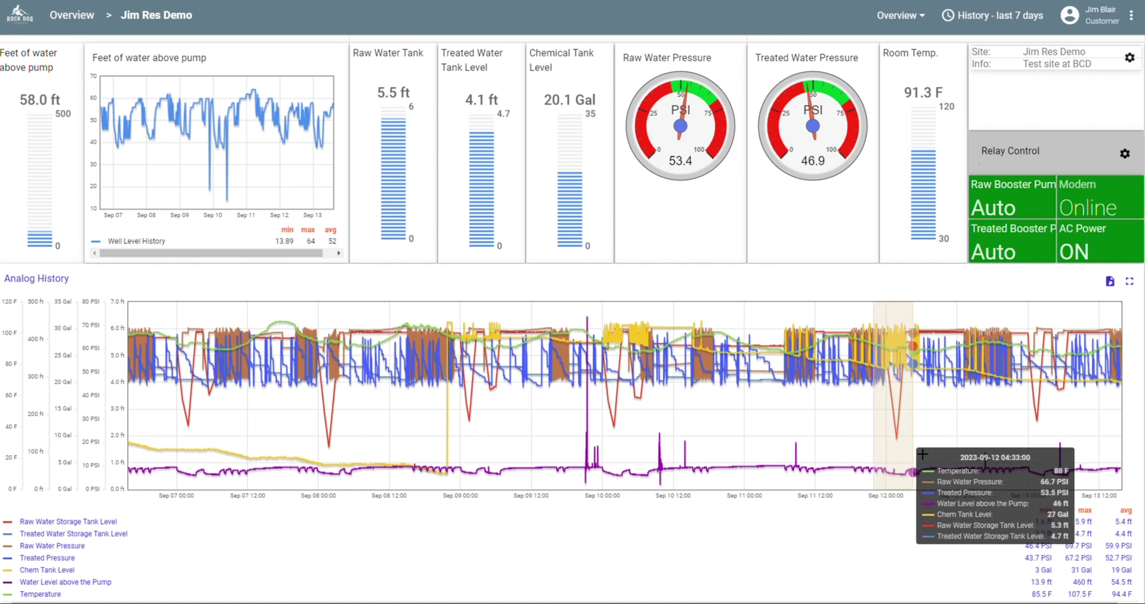
left_click_drag(923, 454, 923, 454)
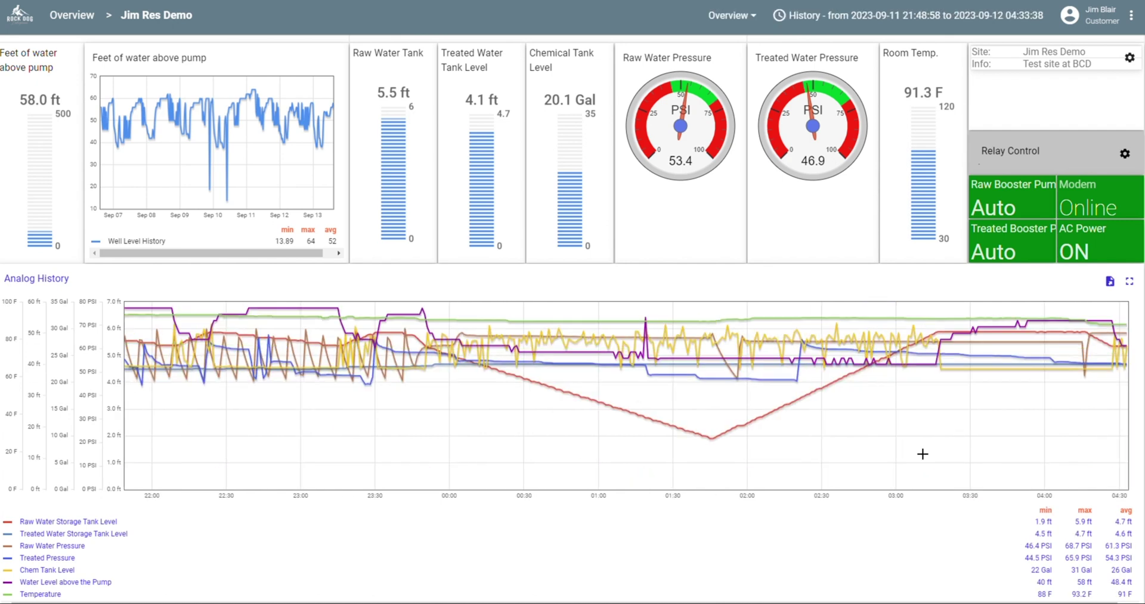
Hide the Treated Water Storage Tank Level, Treated Pressure, Chem Tank Level and Temperature lines
left_click(69, 536)
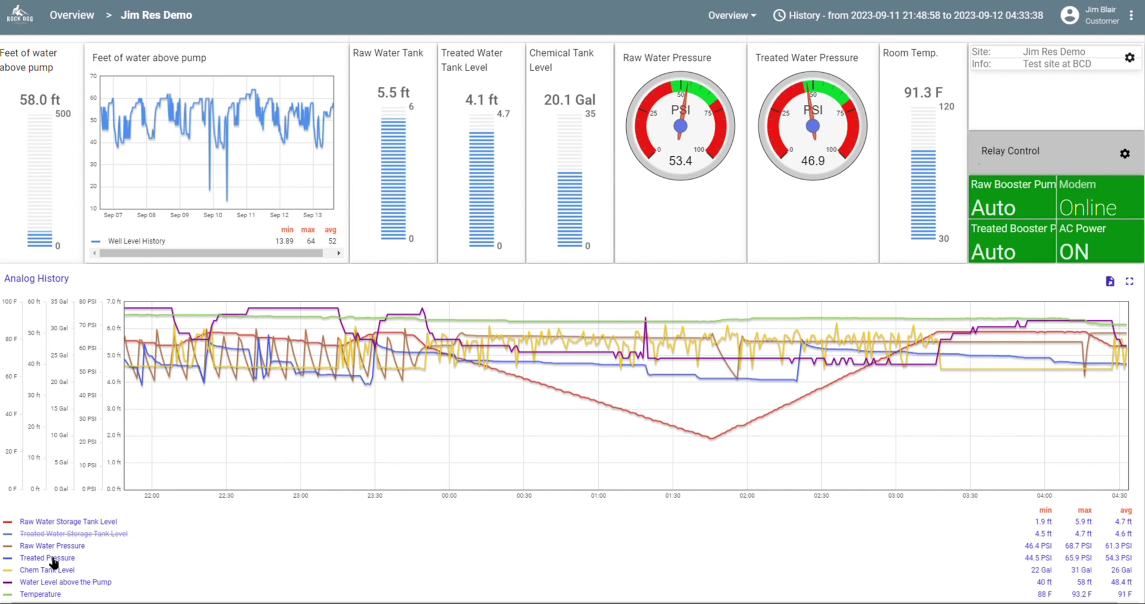
left_click(53, 558)
left_click(49, 570)
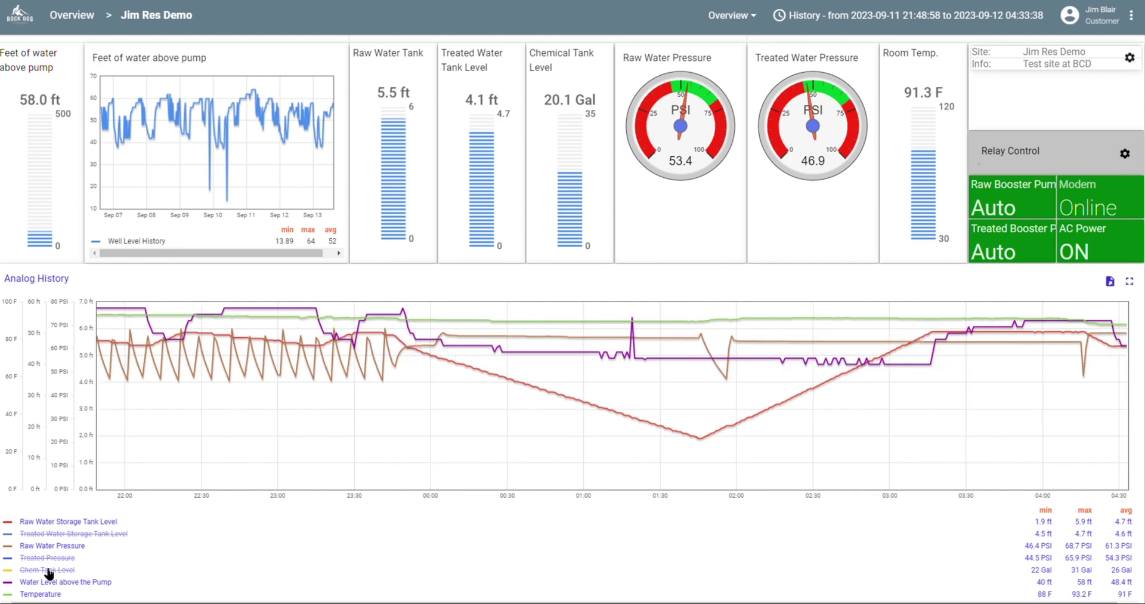
left_click(44, 594)
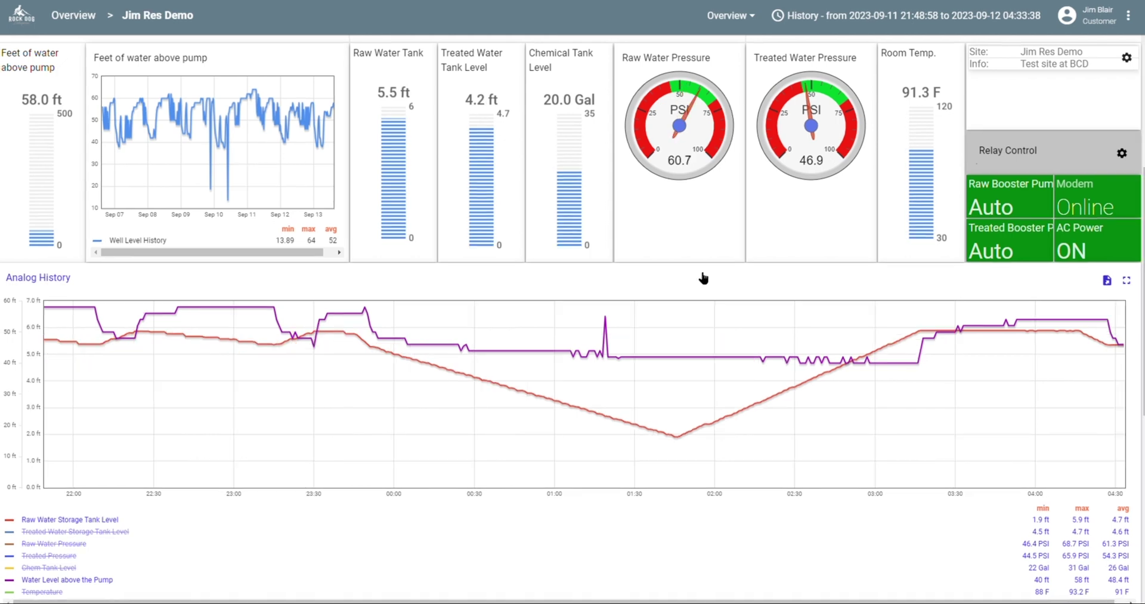
scroll(704, 278, "down", 6)
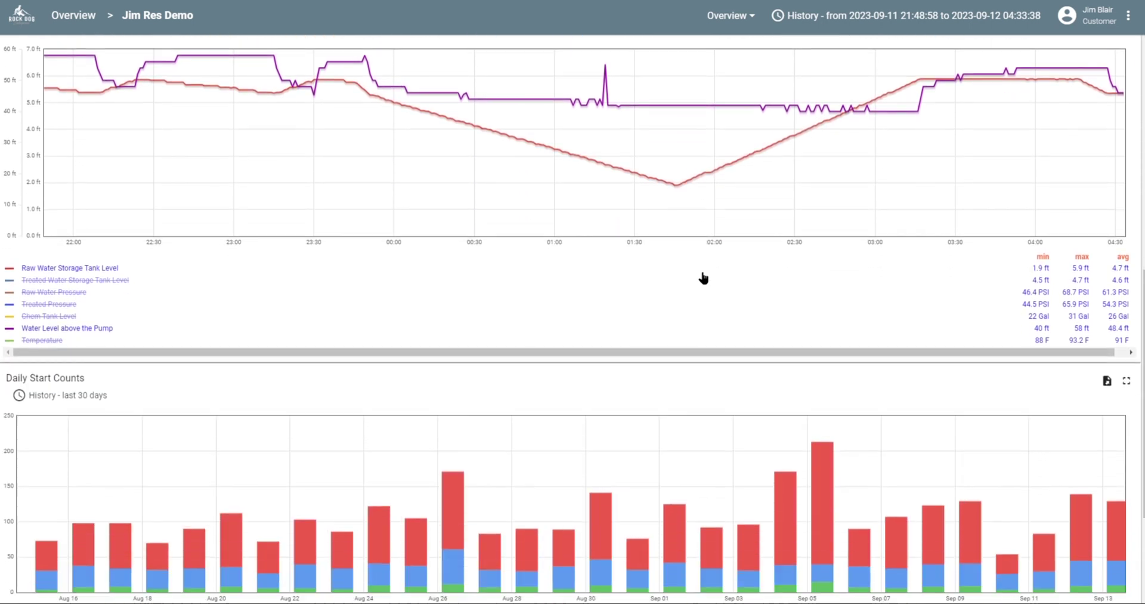
Scroll down past the Daily Start Counts chart and Alarms list, then open Alarm Setup
mouse_move(704, 381)
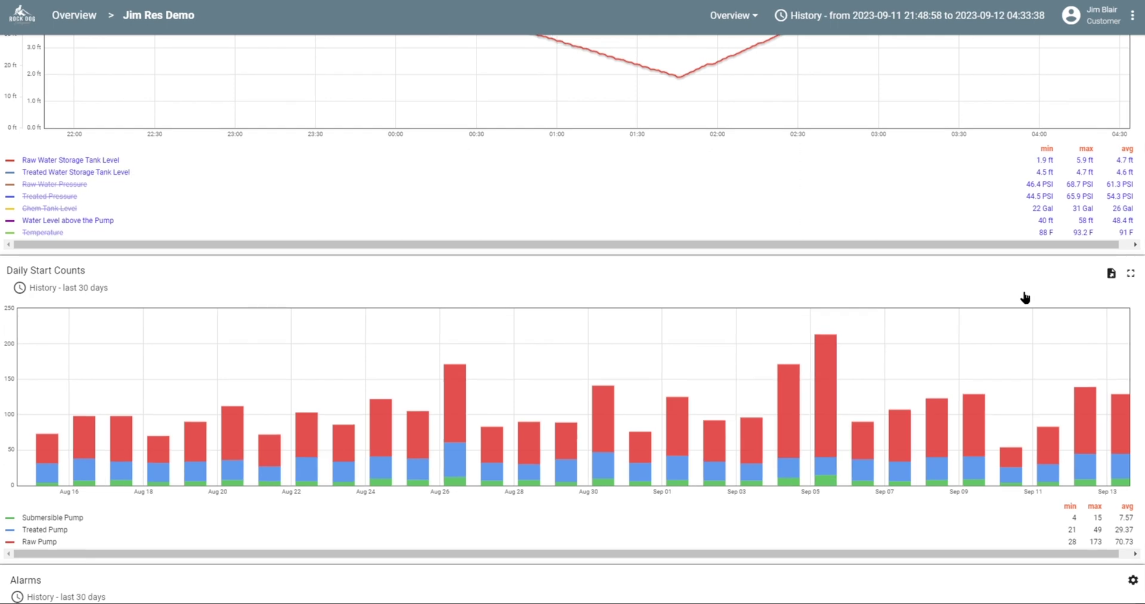
scroll(1026, 297, "down", 3)
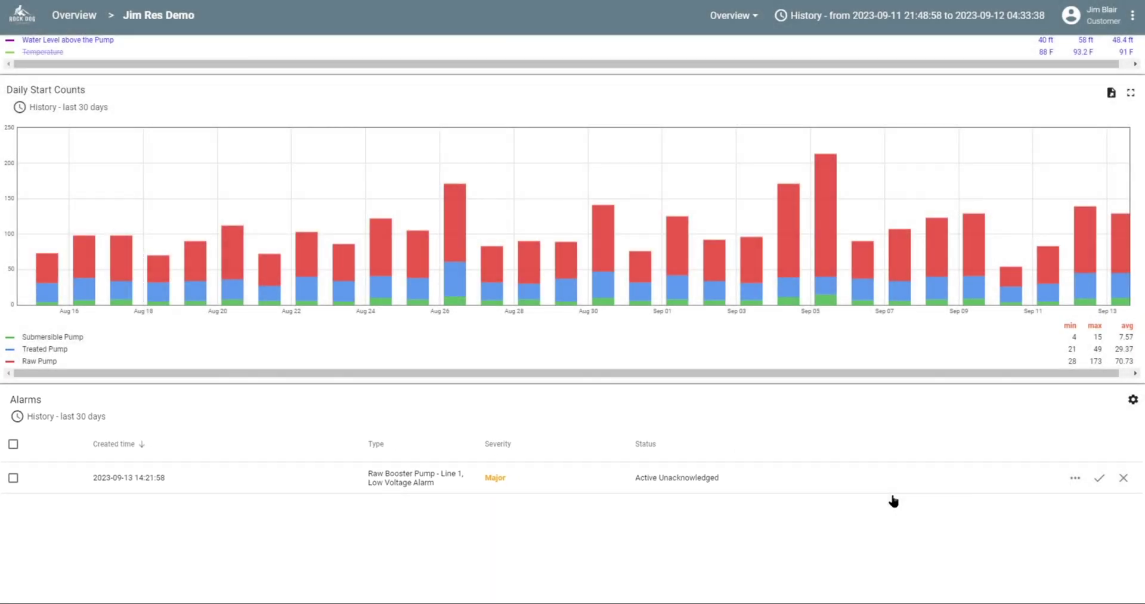
left_click(1132, 399)
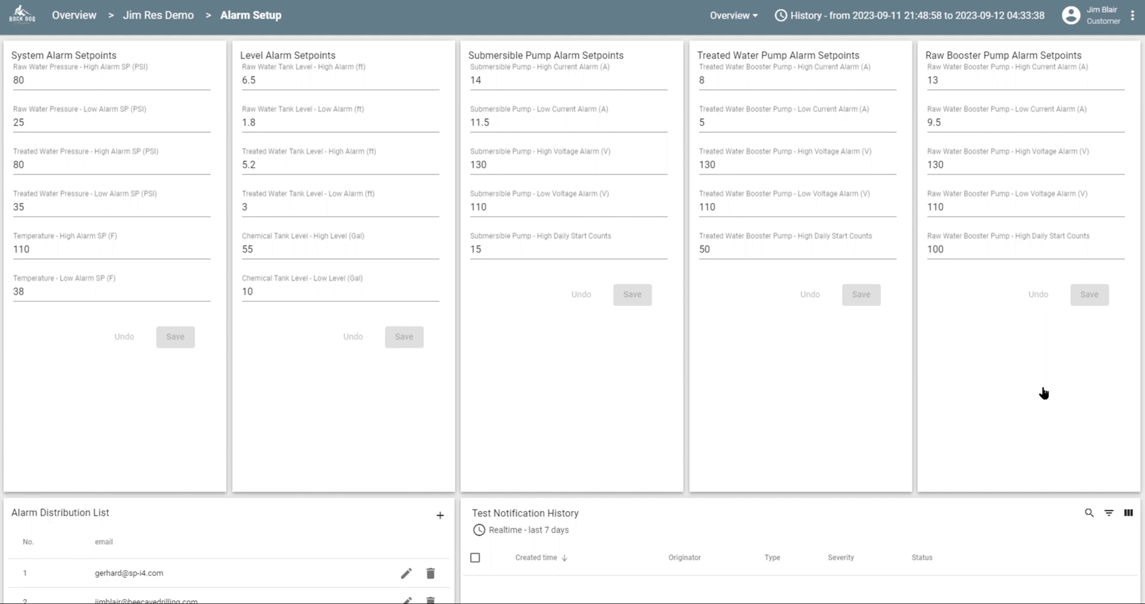
Return from Alarm Setup to the site dashboard using the site breadcrumb
left_click(168, 18)
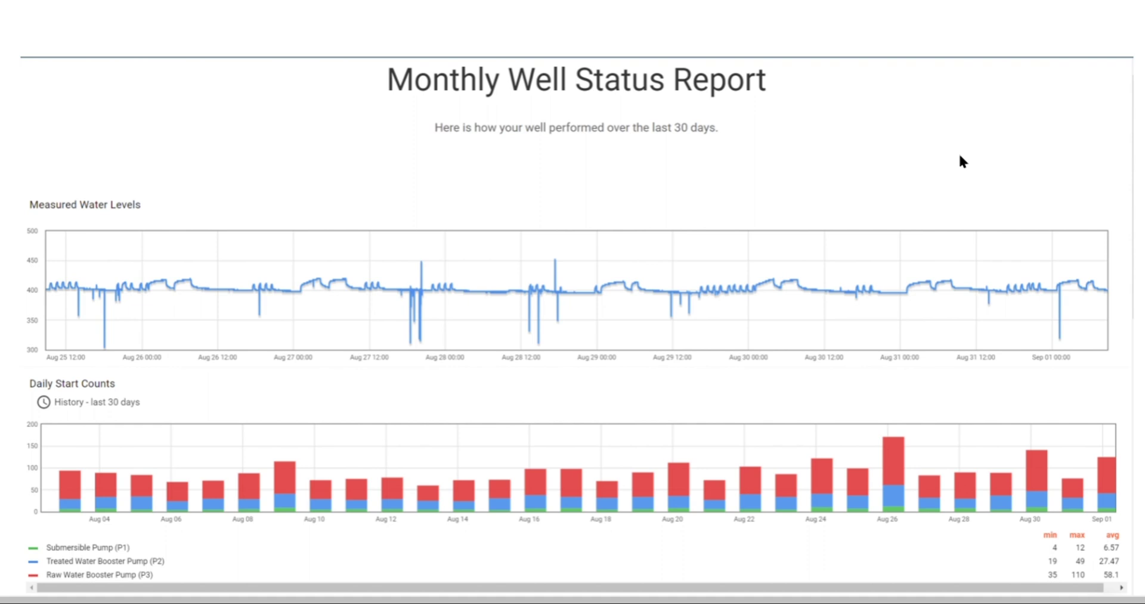
Scroll the monthly report past water levels, start counts, run time, power usage and alarms to the bottom
scroll(963, 161, "down", 1)
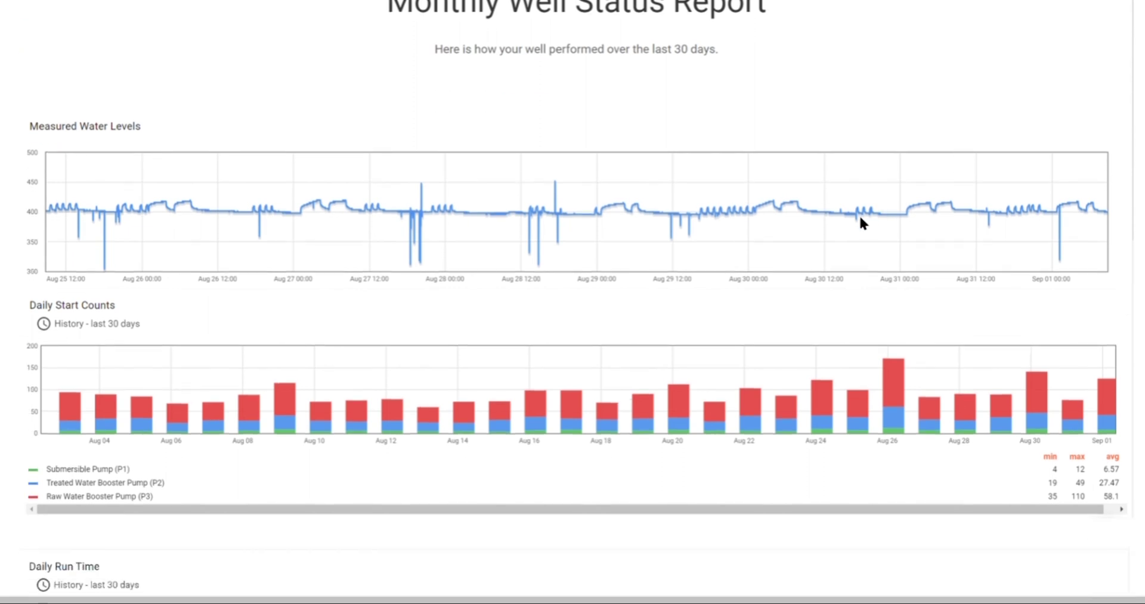
scroll(860, 218, "down", 1)
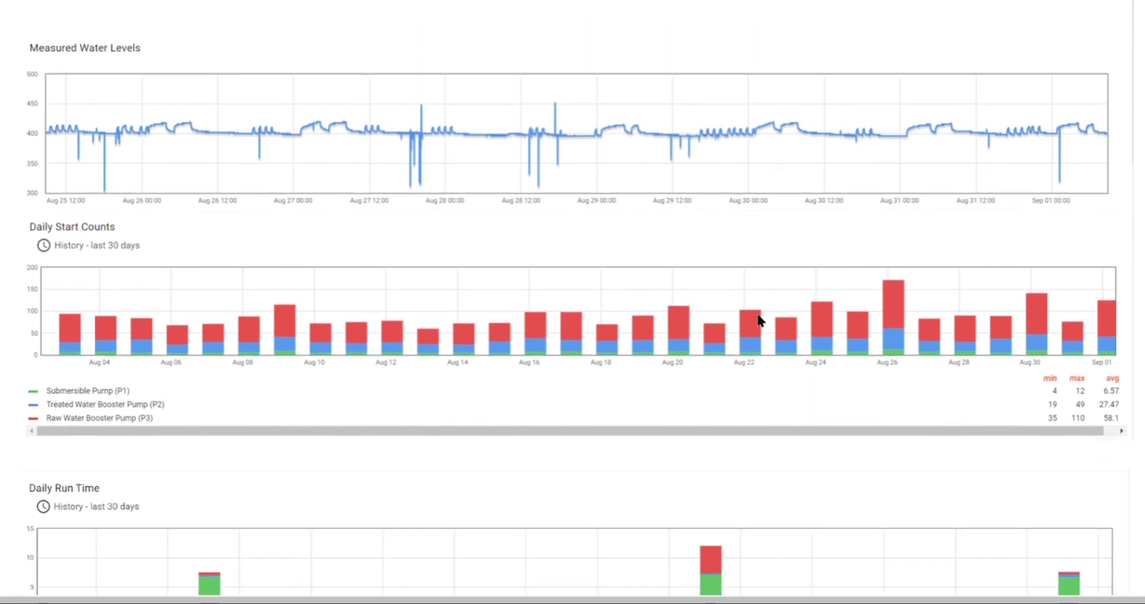
scroll(770, 313, "down", 3)
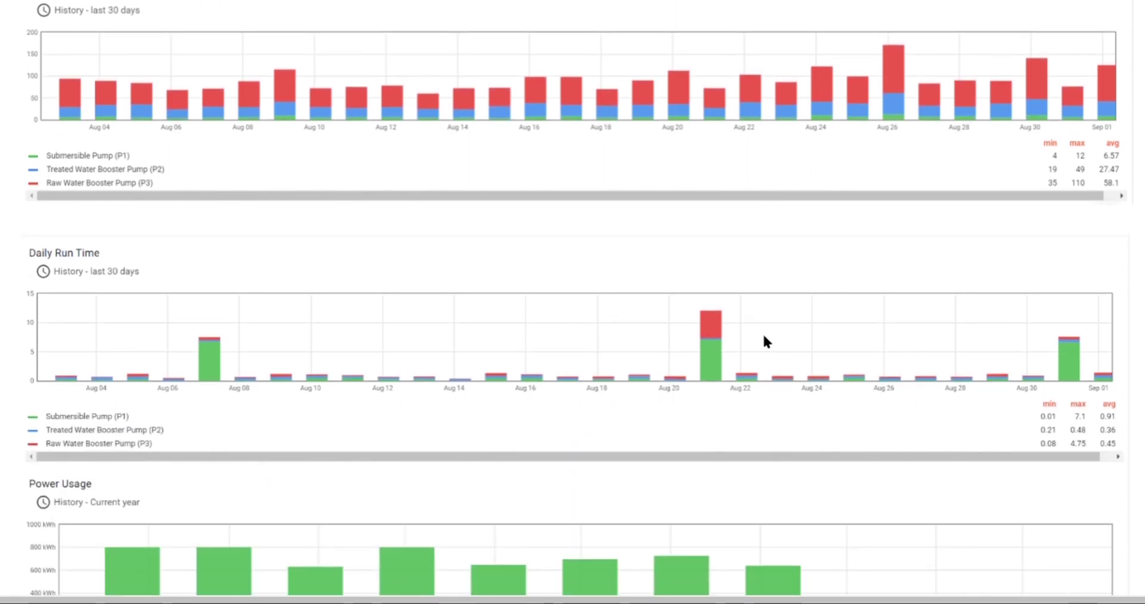
scroll(764, 336, "down", 3)
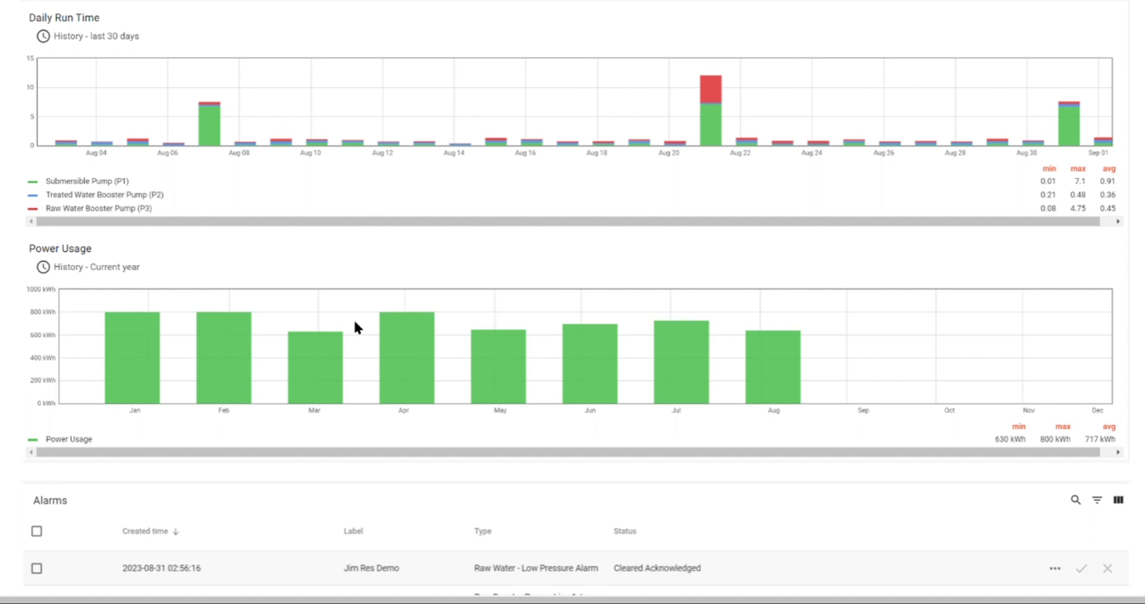
scroll(355, 327, "down", 5)
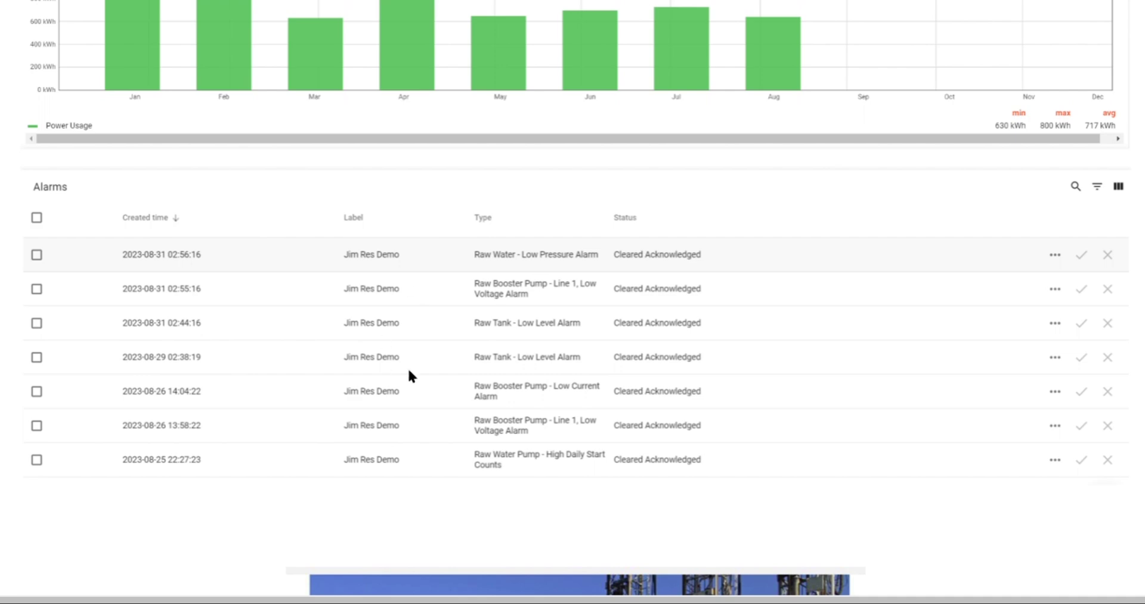
scroll(409, 376, "down", 8)
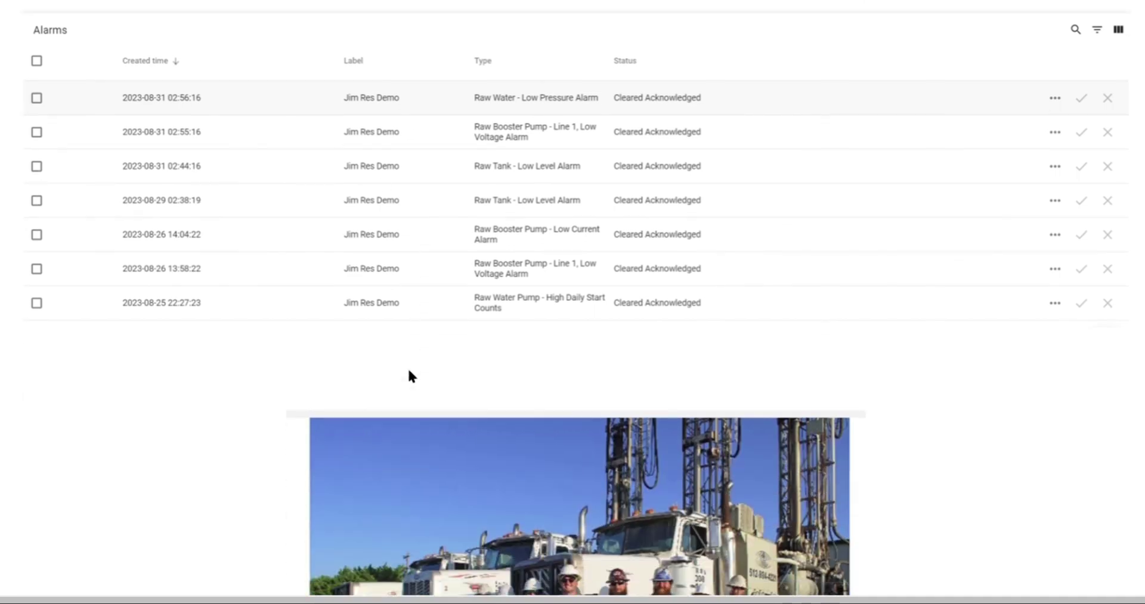